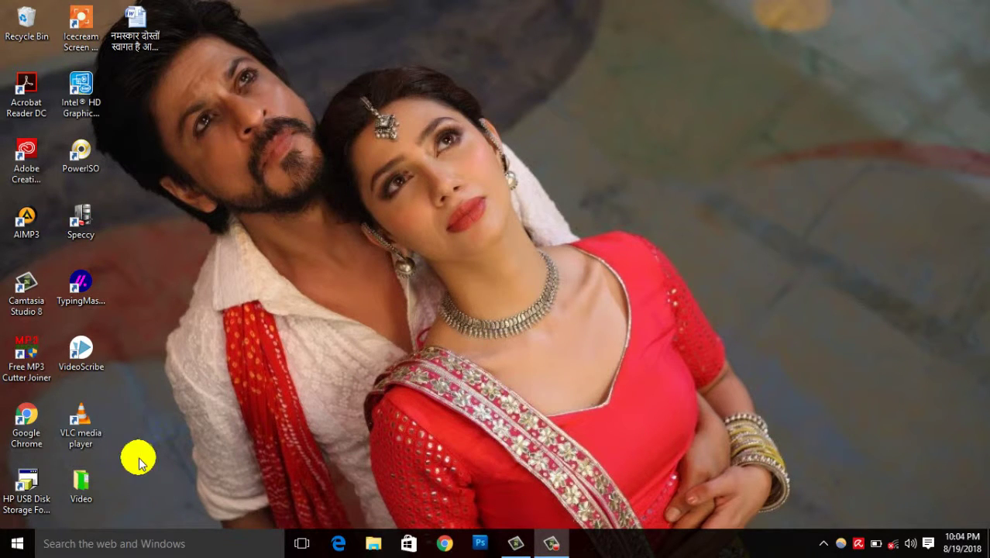
- Search Windows for "con" and open the Control Panel
click(9, 544)
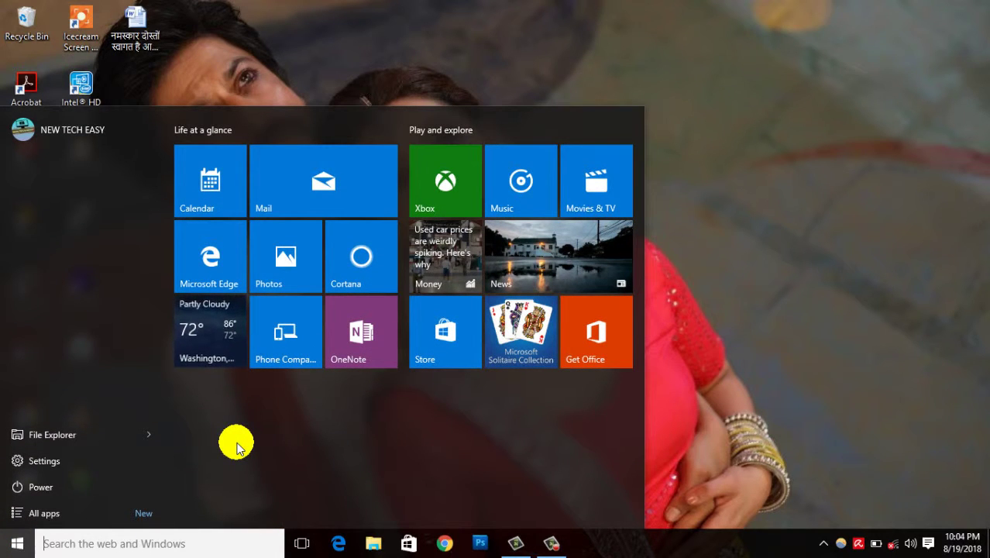
text(v)
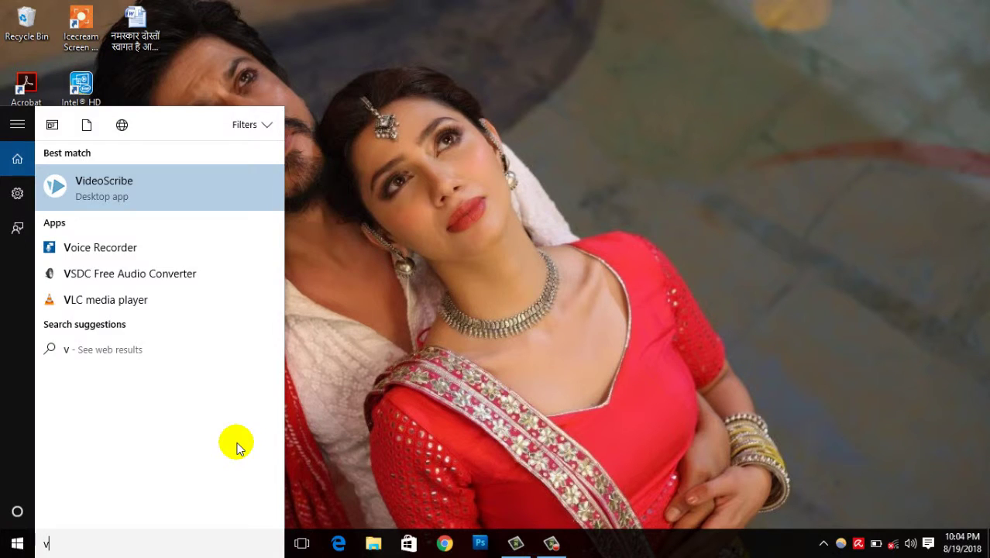
key(BackSpace)
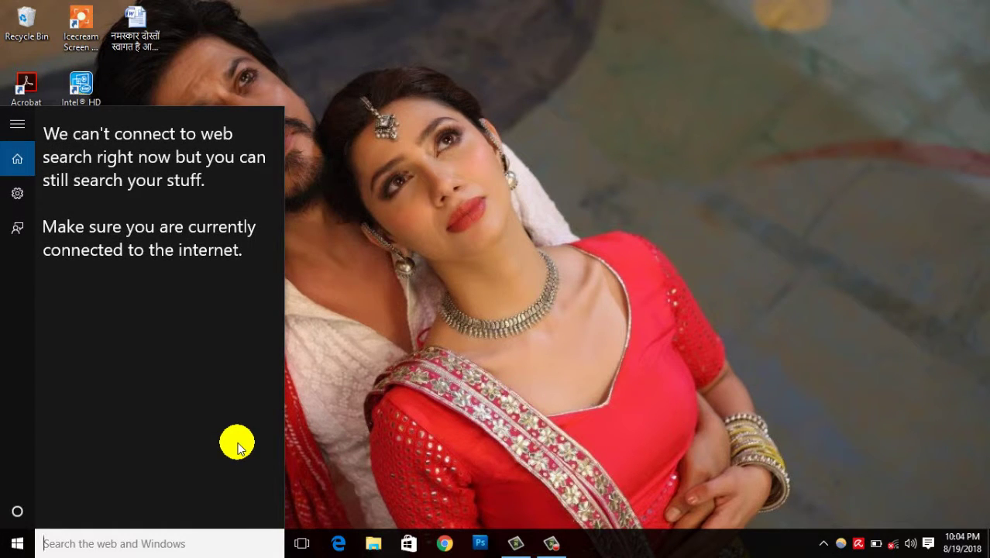
text(c)
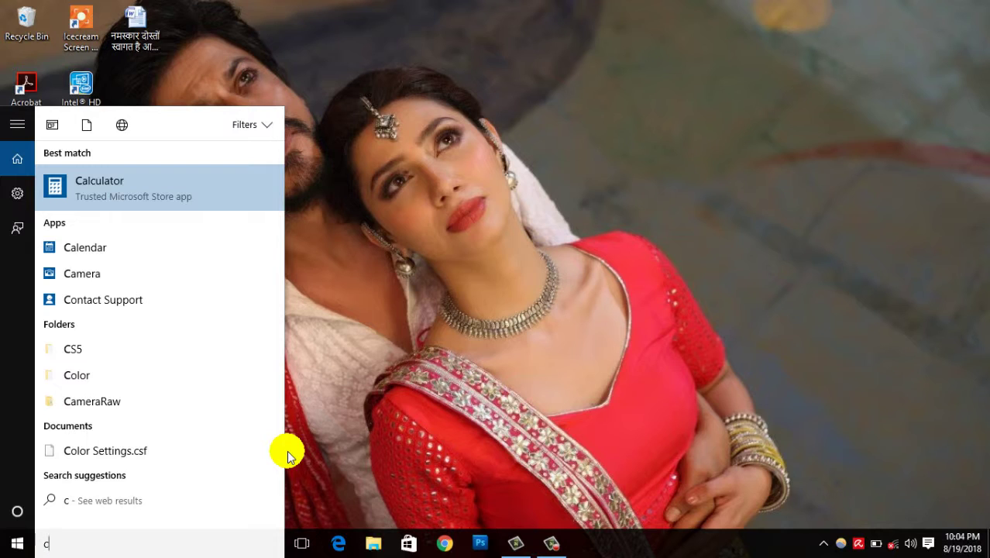
text(o)
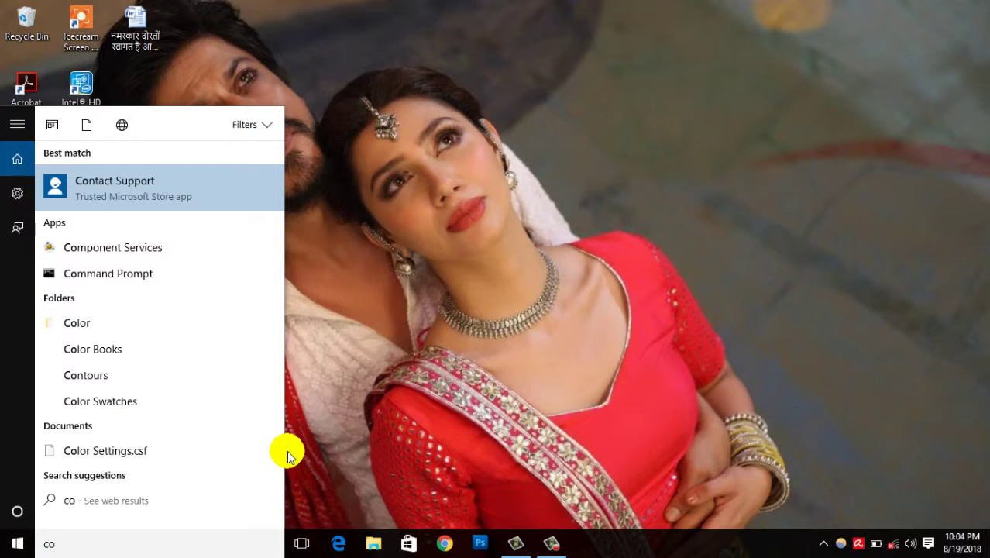
text(n)
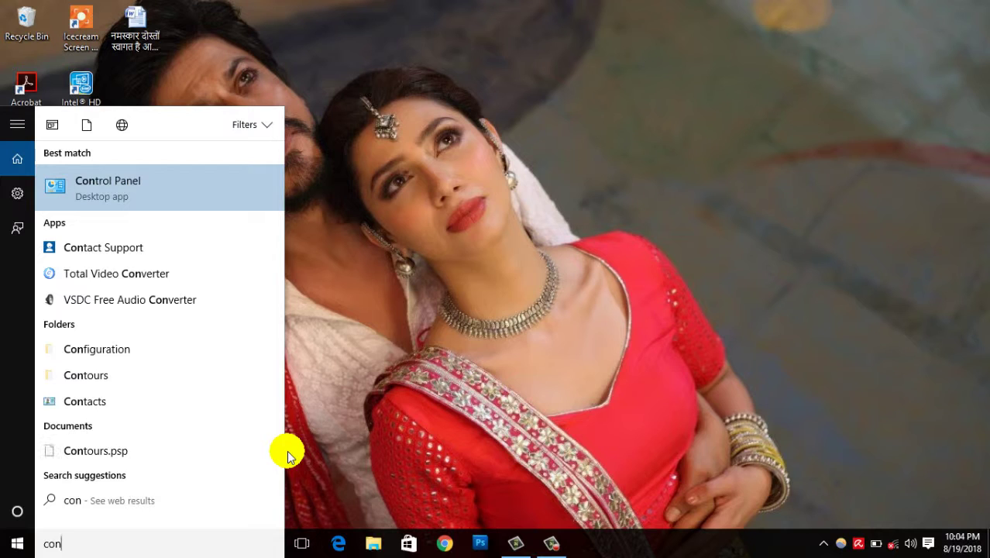
click(133, 197)
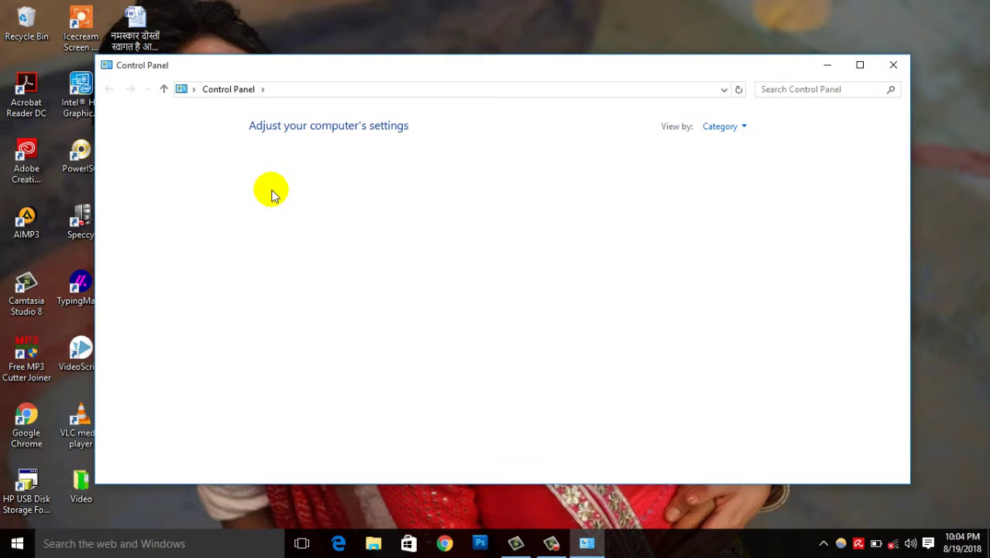
- Maximize the Control Panel window and show its items as small icons
click(860, 65)
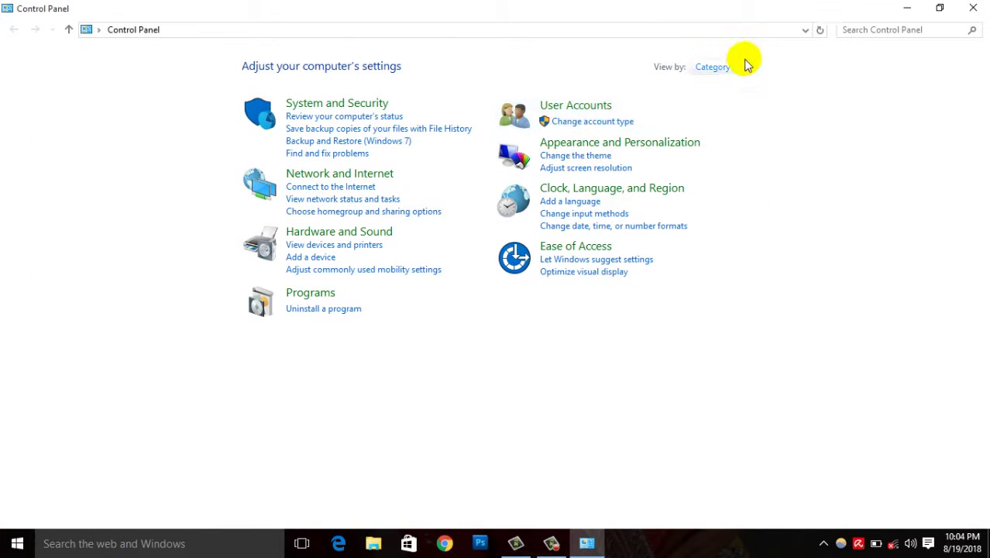
click(734, 67)
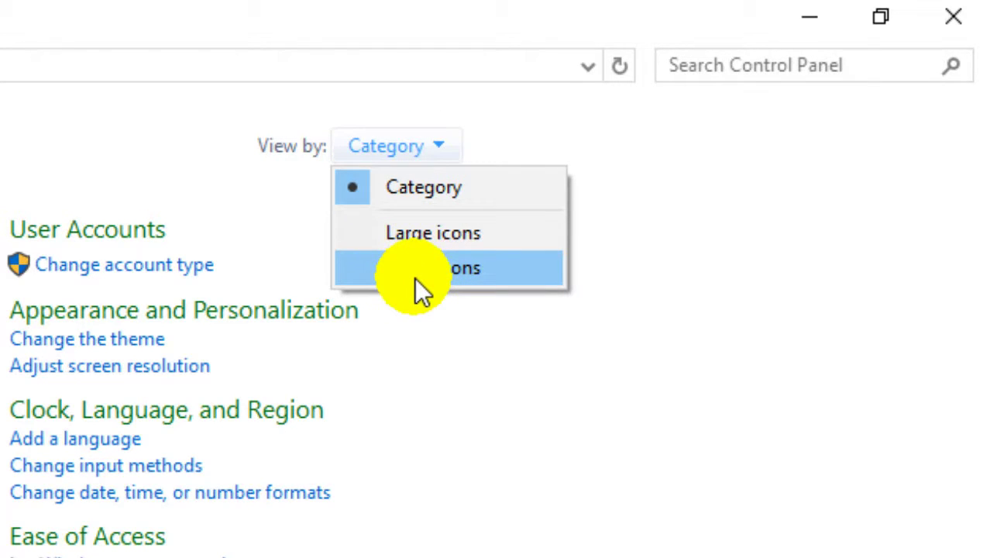
click(415, 283)
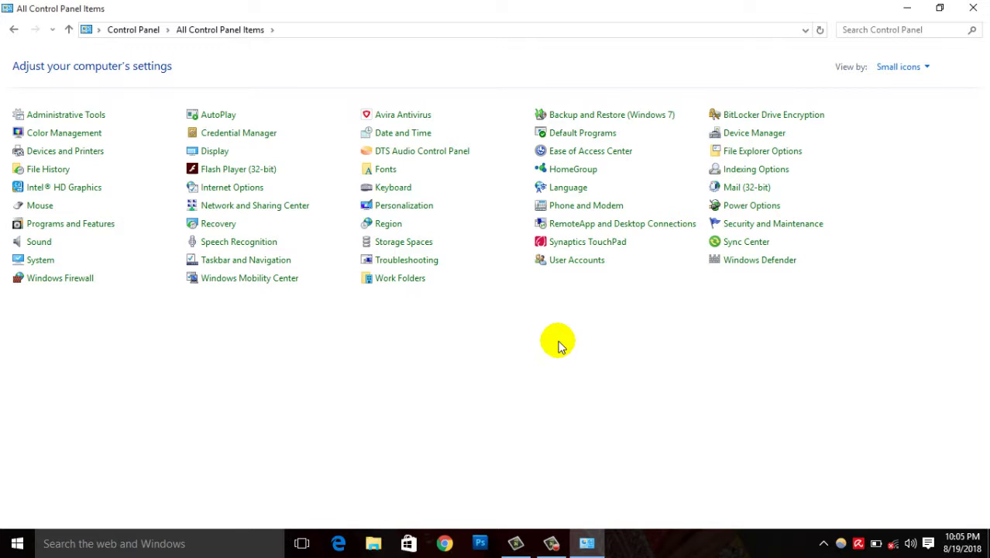
- Open the Mouse properties and set the touchpad's double-click speed to the fastest setting
click(48, 207)
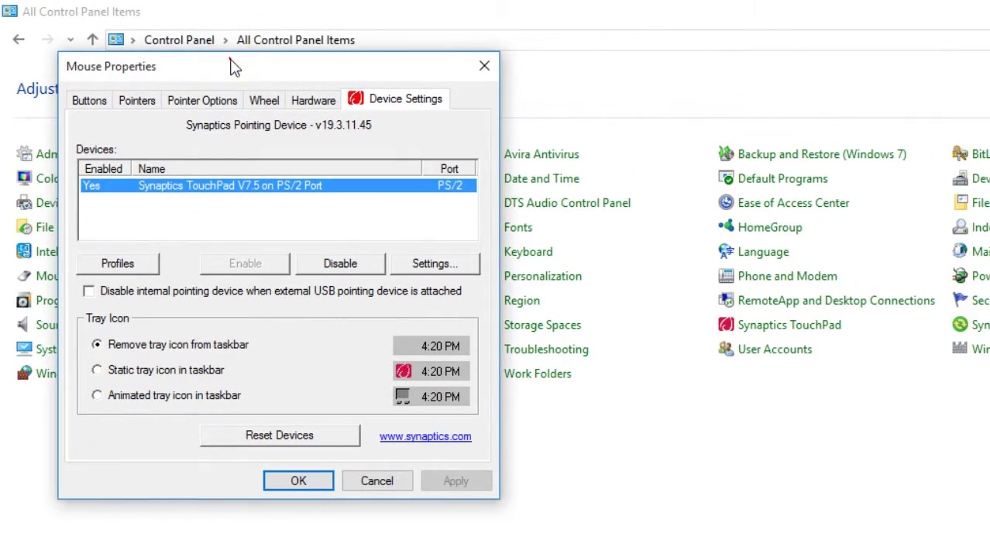
mouse_move(258, 66)
mouse_down()
mouse_move(291, 70)
mouse_move(269, 70)
mouse_up()
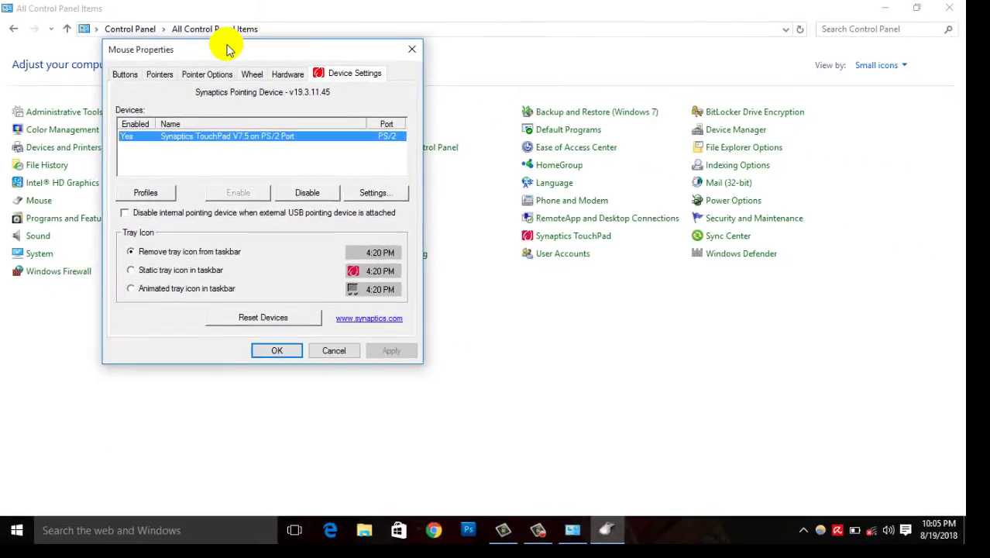
click(126, 74)
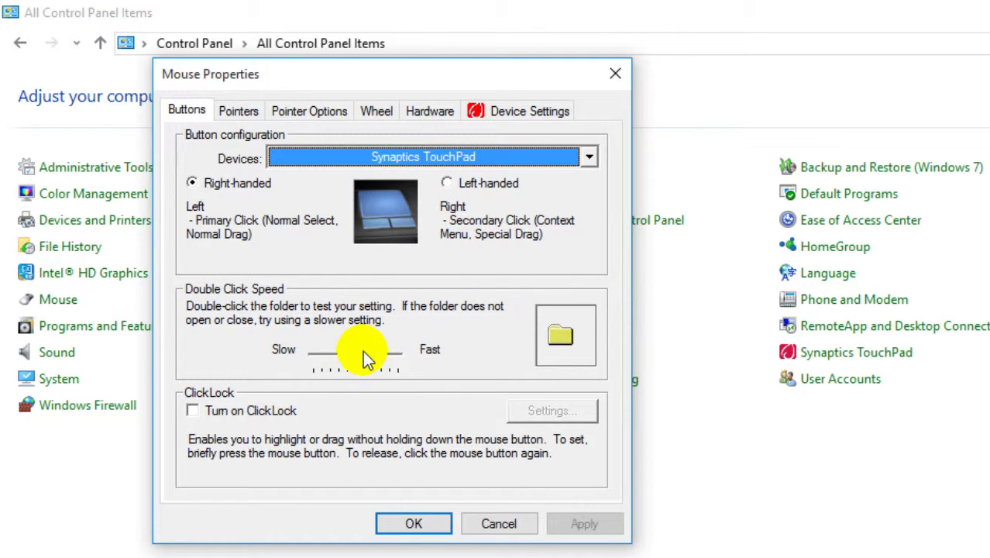
drag(366, 357, 423, 350)
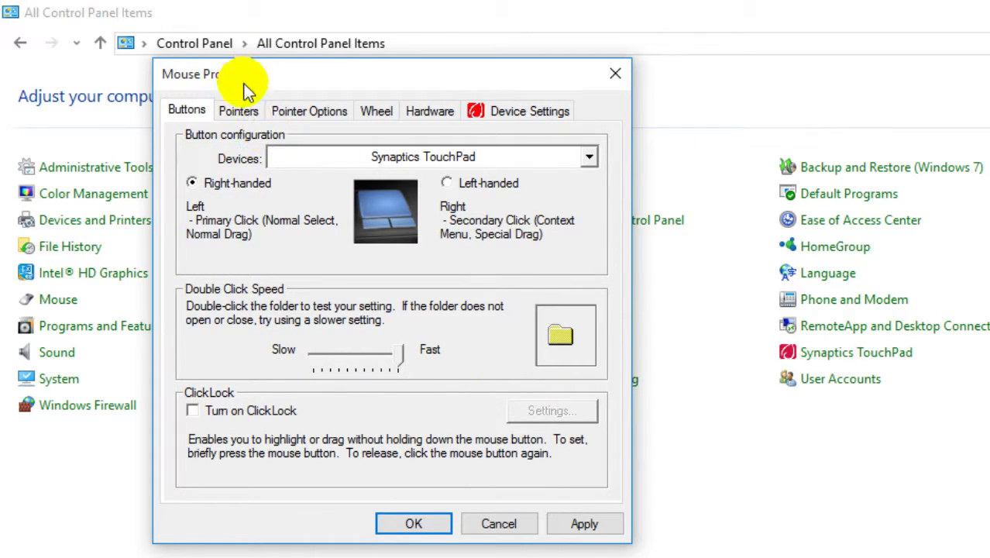
- Select the Handwriting pointer in the Windows Default scheme and apply the mouse settings
click(245, 113)
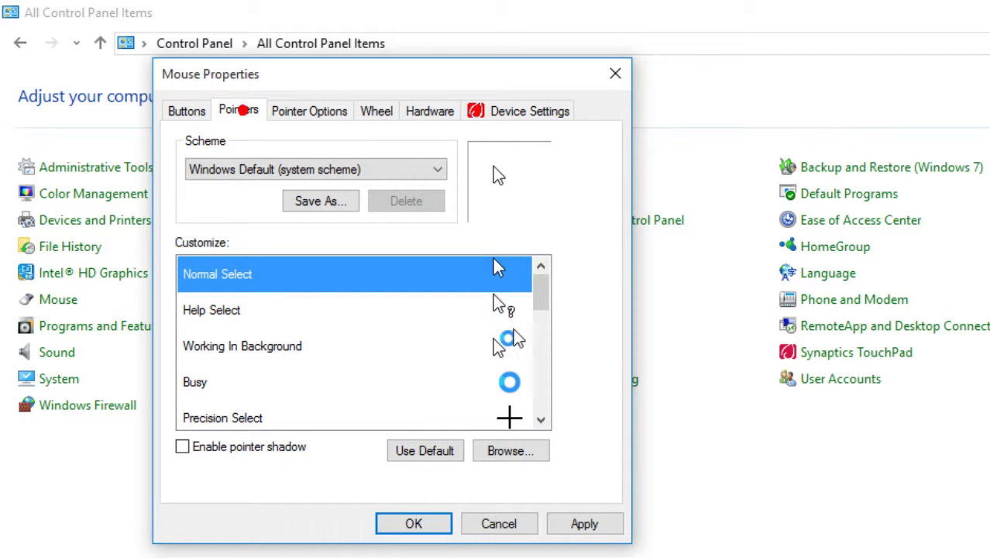
drag(542, 298, 510, 336)
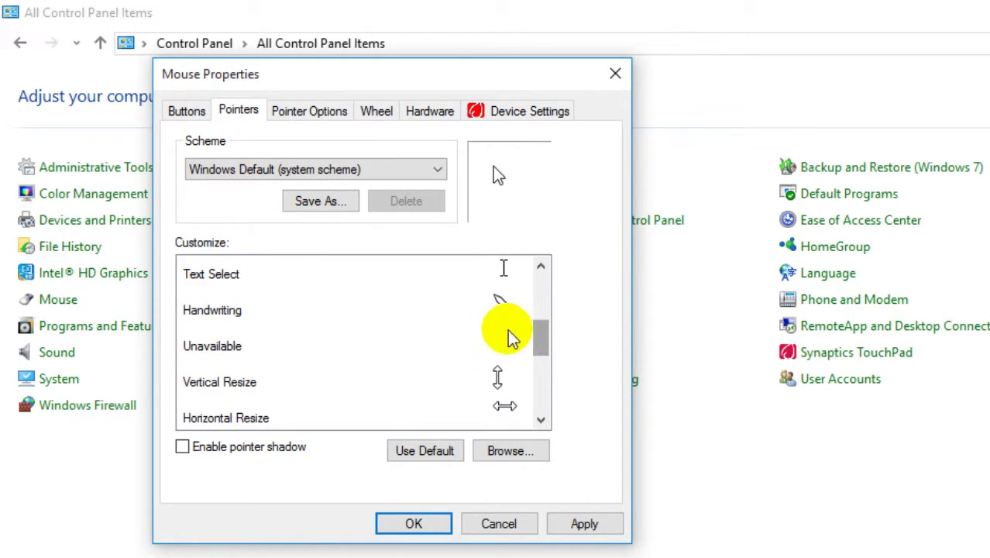
click(501, 307)
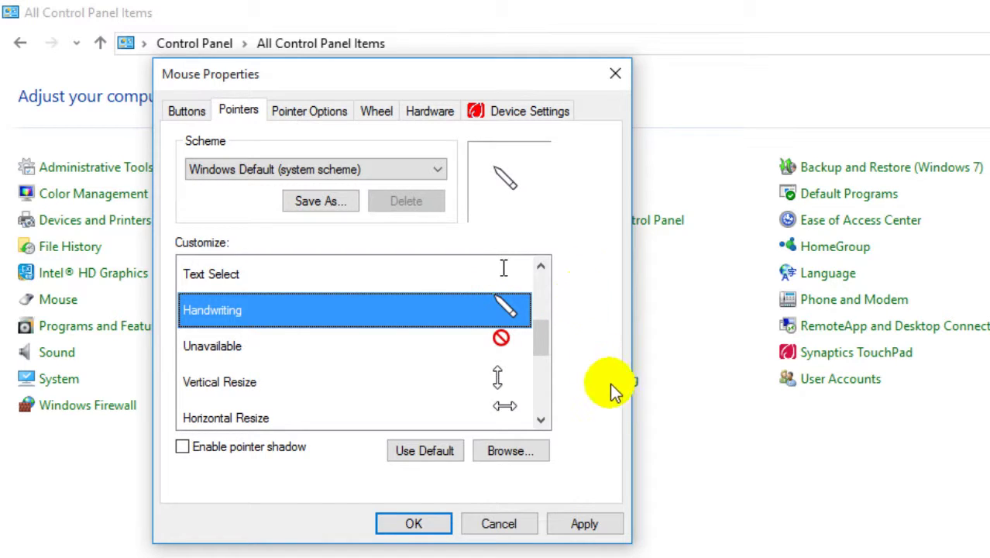
click(595, 530)
click(601, 533)
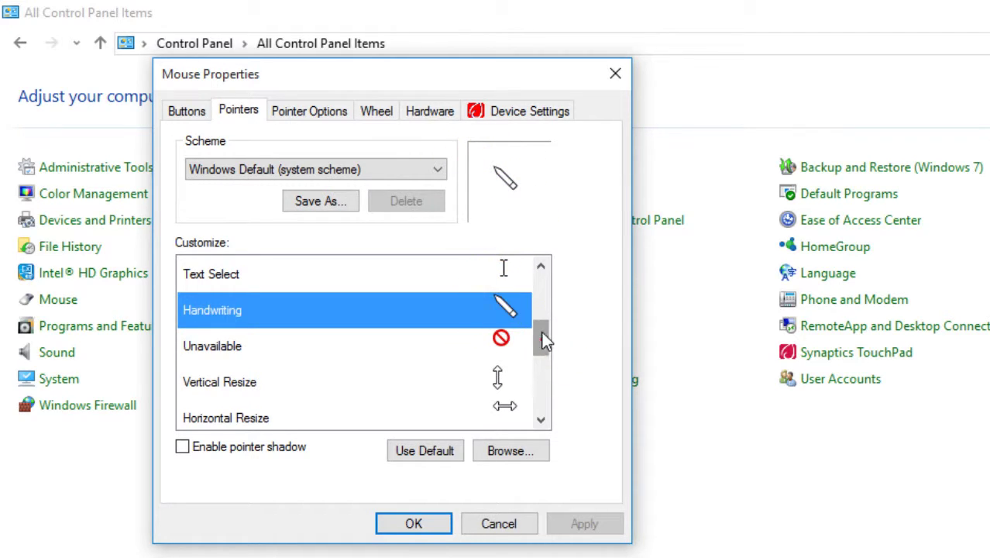
- Look through the cursor files available for the Link Select pointer and close the file browser without choosing one
drag(541, 338, 540, 404)
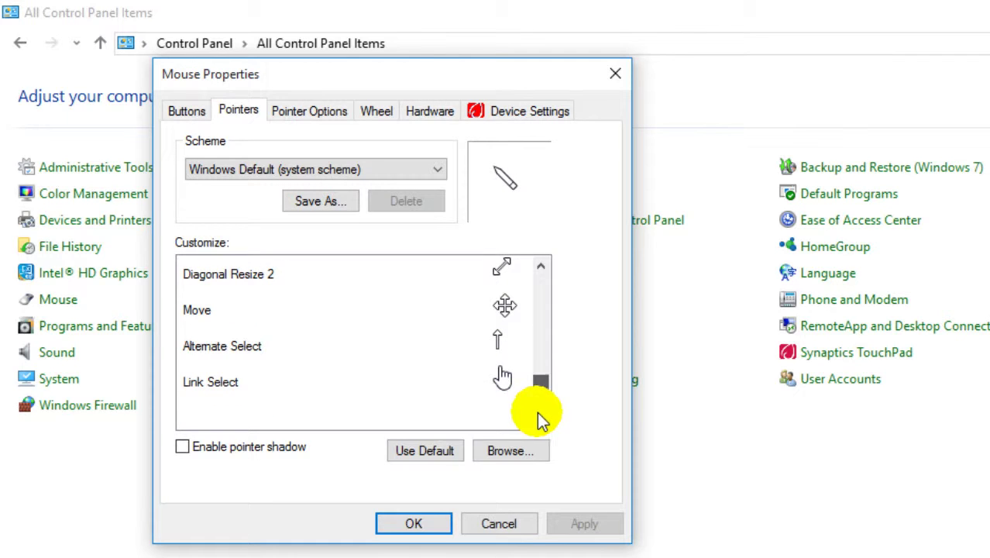
click(513, 386)
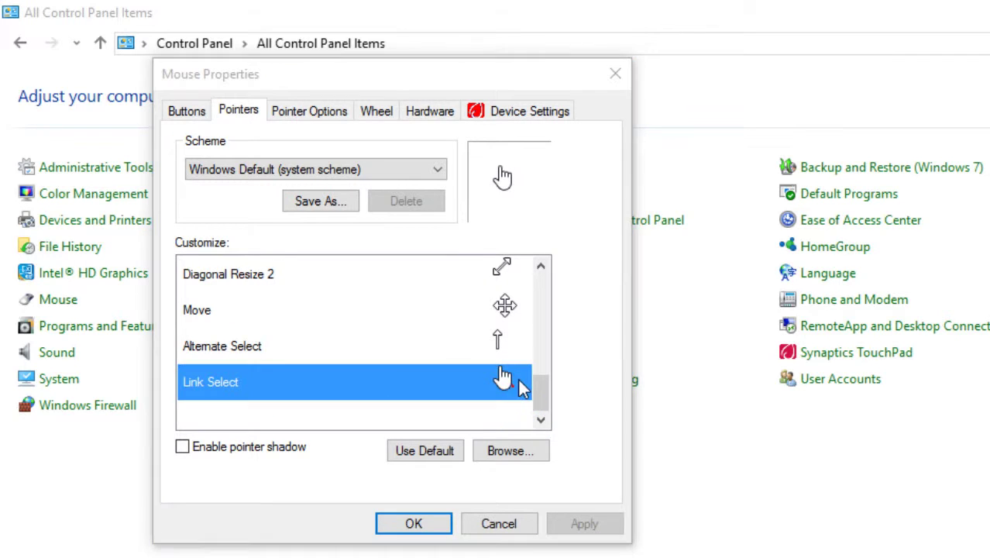
double_click(511, 380)
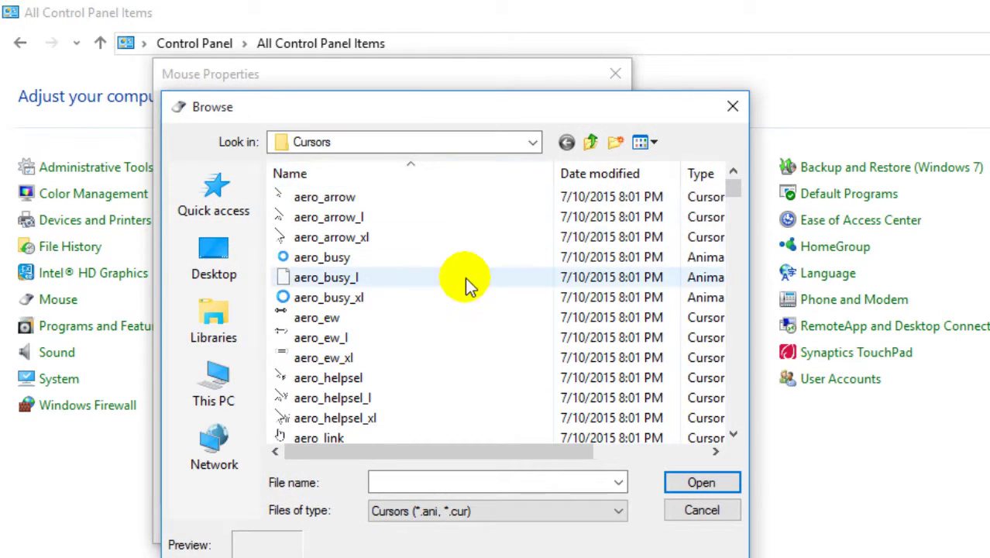
drag(731, 191, 734, 427)
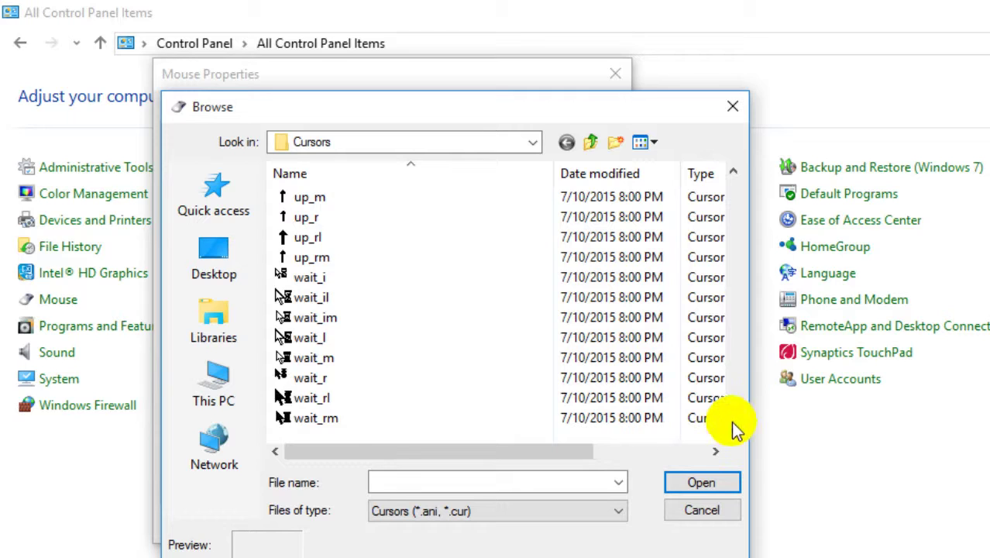
scroll(720, 269, up, 15)
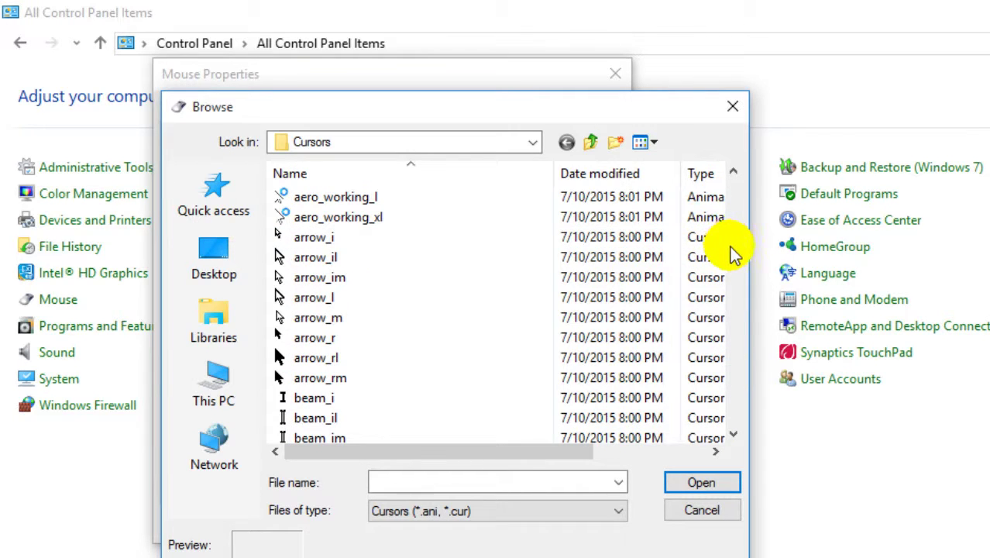
drag(731, 249, 731, 248)
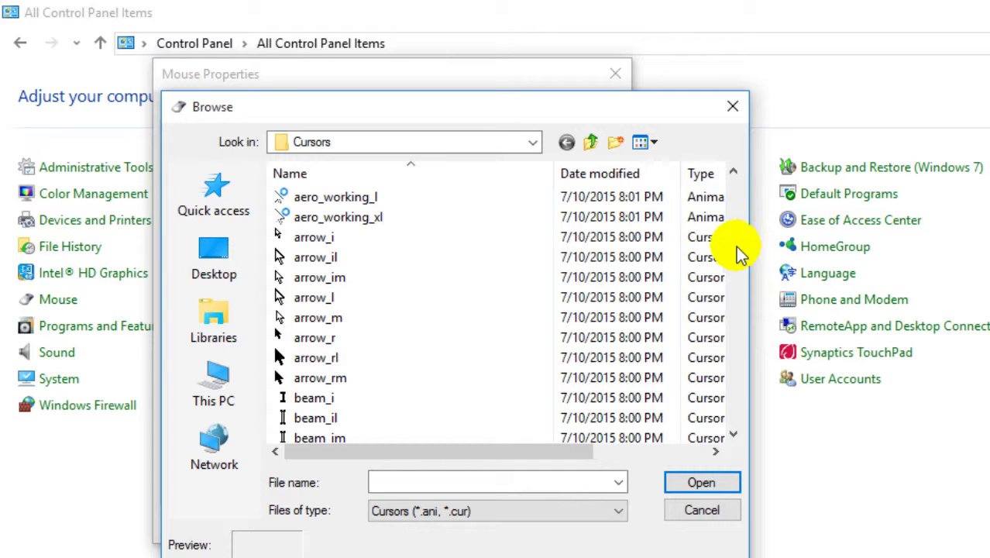
scroll(731, 240, up, 10)
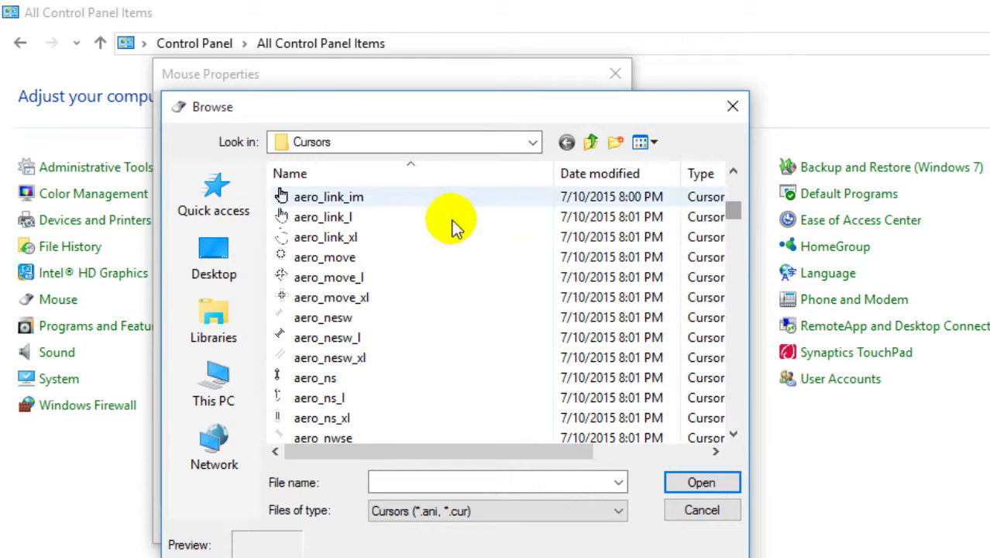
click(738, 109)
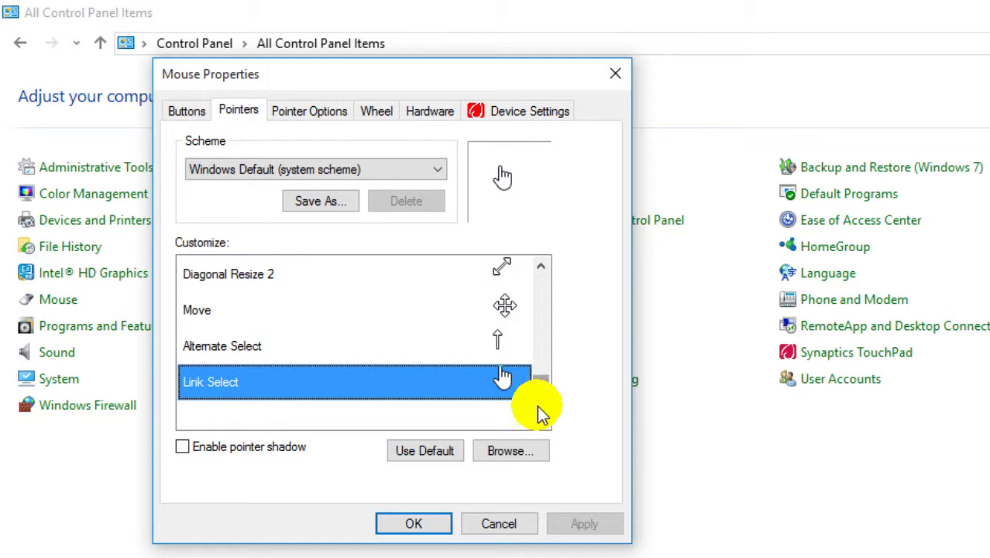
- Preview the Normal Select pointer and look over the other pointers in the scheme
drag(537, 405, 529, 293)
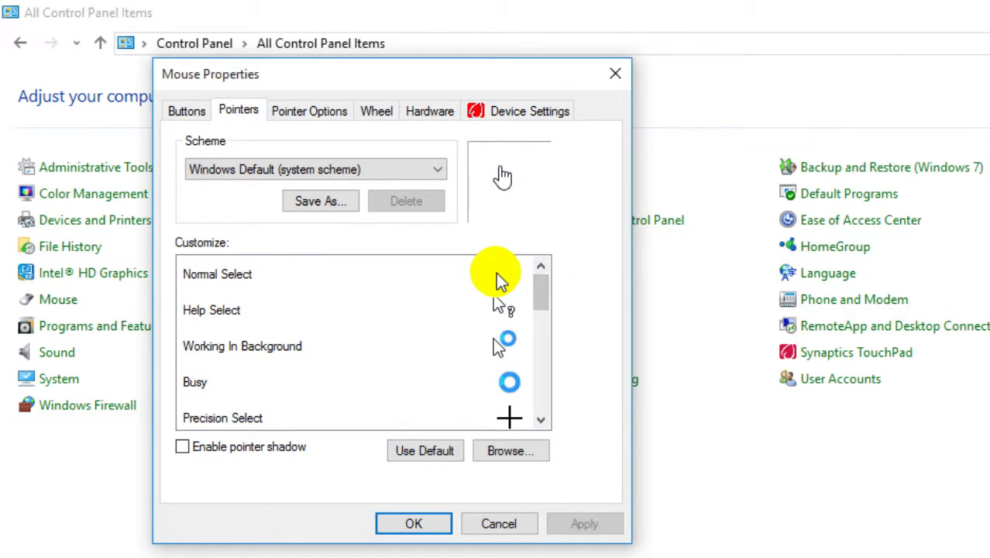
click(496, 276)
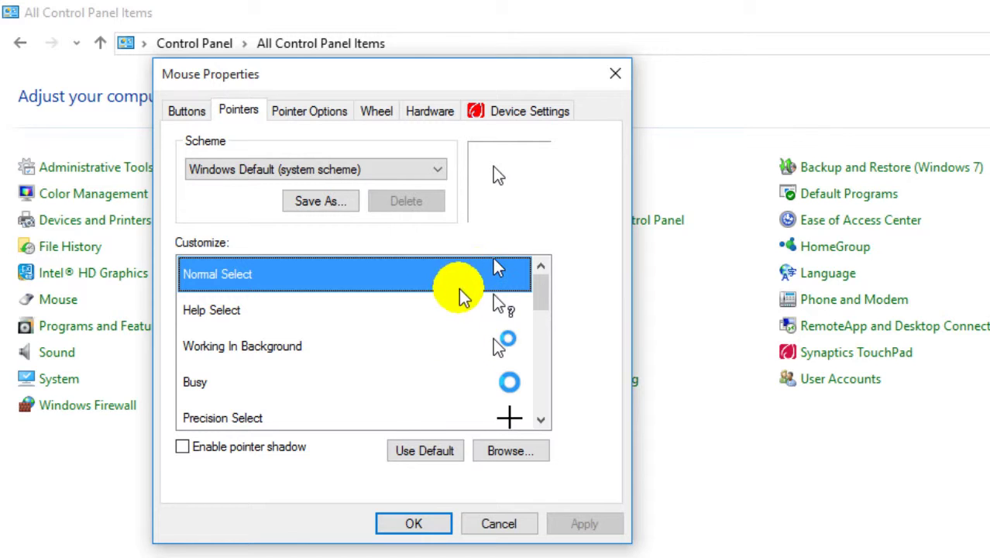
drag(542, 298, 539, 437)
drag(539, 391, 278, 112)
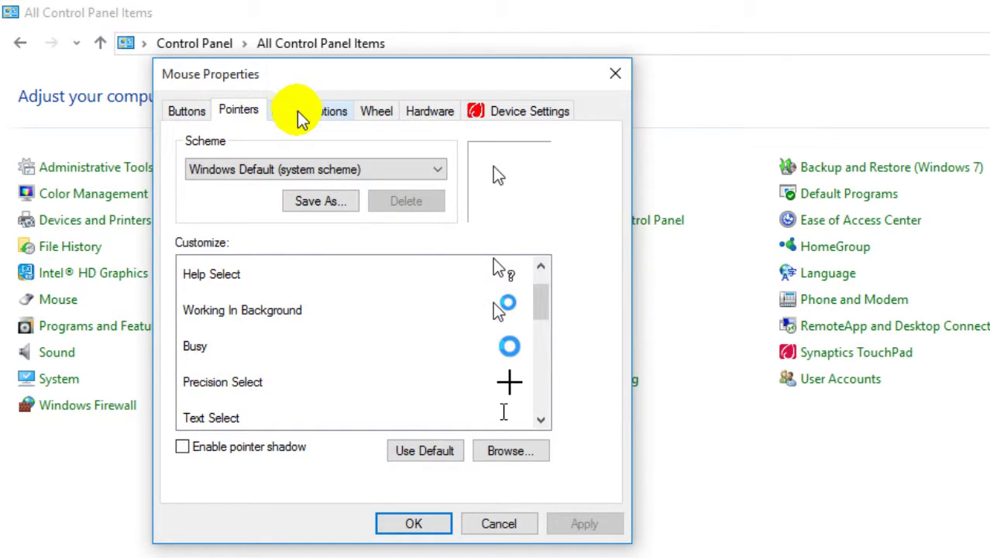
- Set the pointer speed to the fastest and enable automatically moving the pointer to a dialog box's default button
click(300, 117)
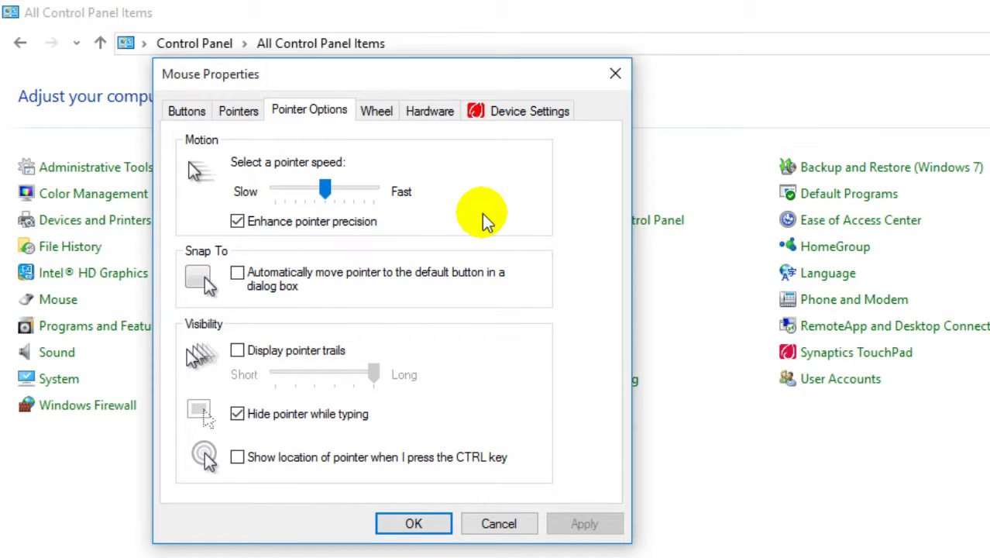
drag(331, 195, 372, 192)
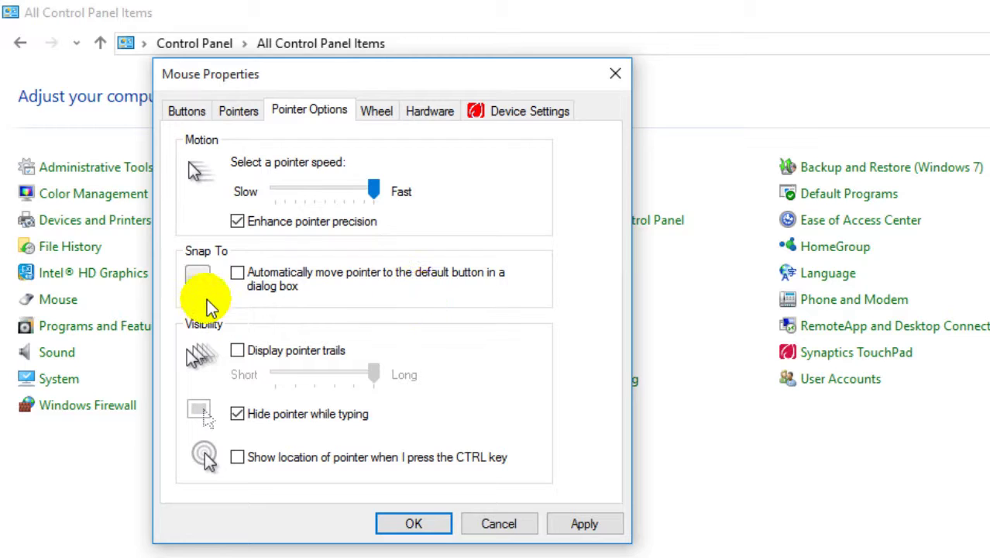
click(237, 272)
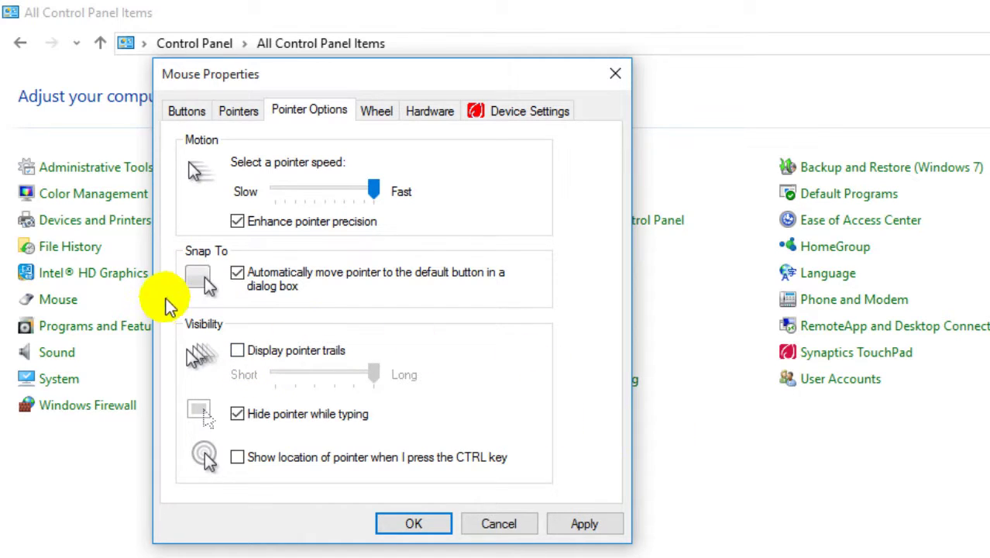
- Enable the pointer trails and the option that shows the pointer's location when the CTRL key is pressed
click(237, 351)
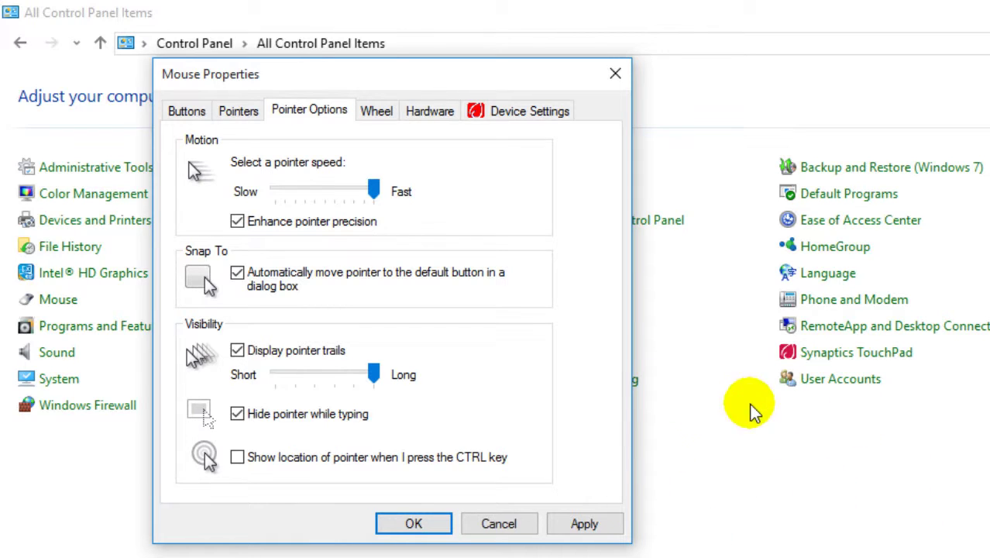
click(237, 415)
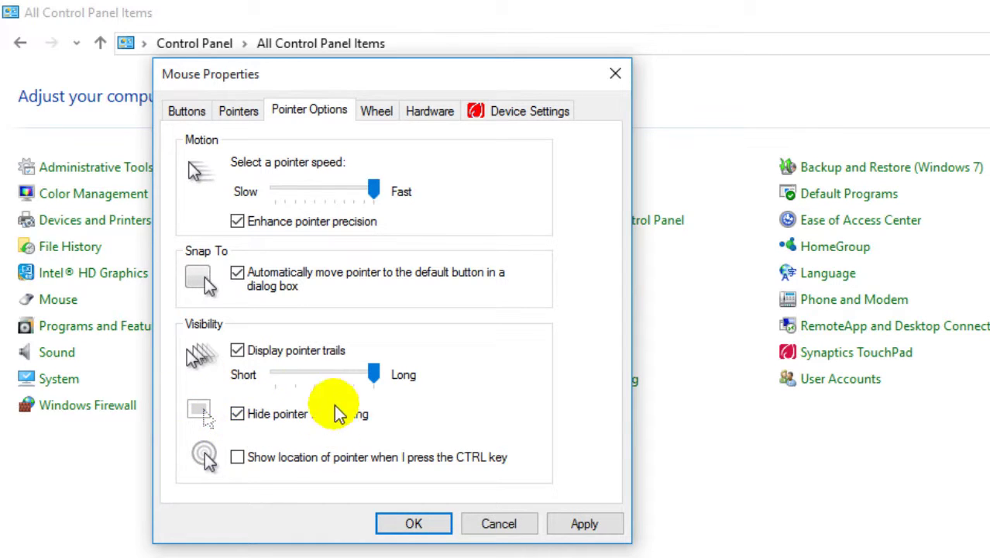
click(237, 414)
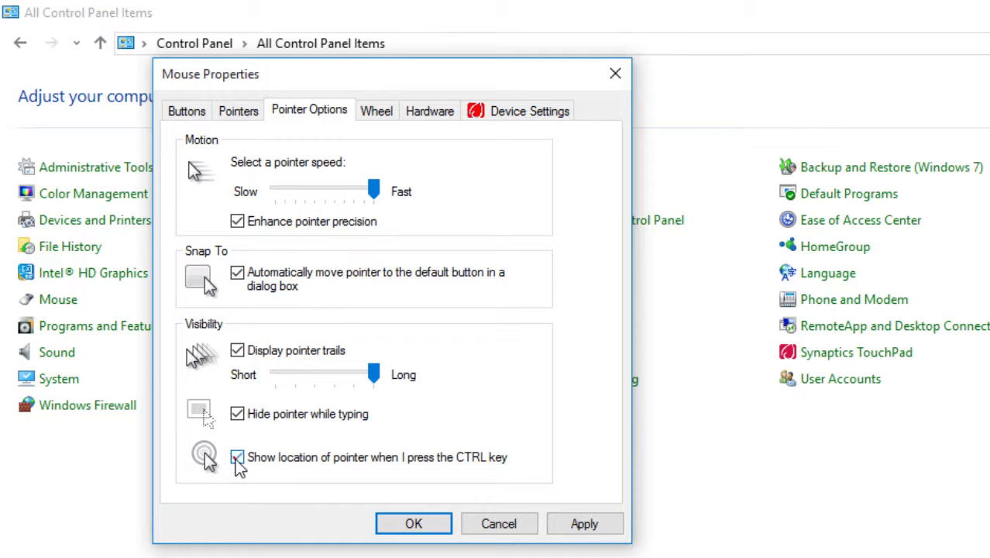
- Enable showing the pointer's location with the CTRL key and try the location indicator twice
click(235, 459)
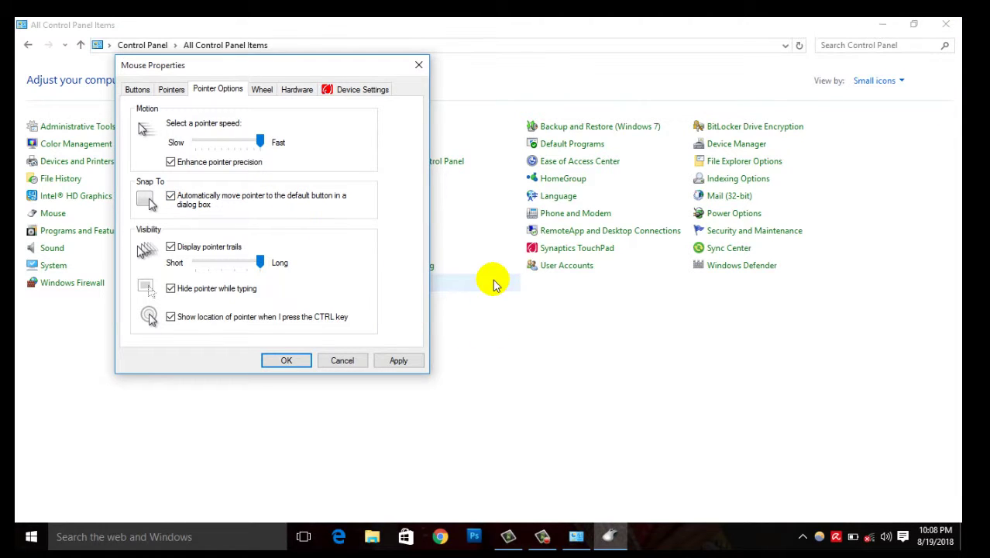
key(ctrl)
key(ctrl)
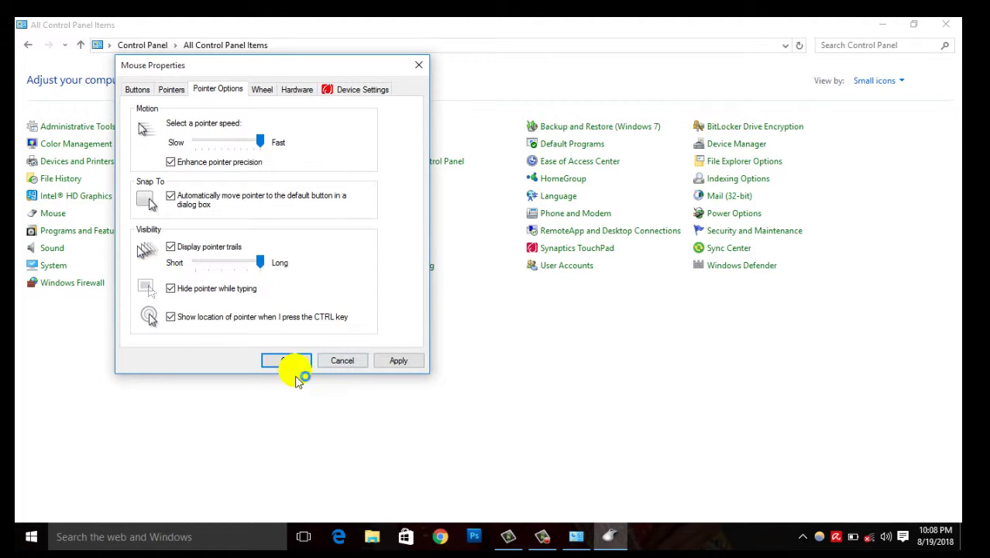
- Look through the mouse's wheel, hardware and device settings and the list of pointers in the scheme
click(263, 92)
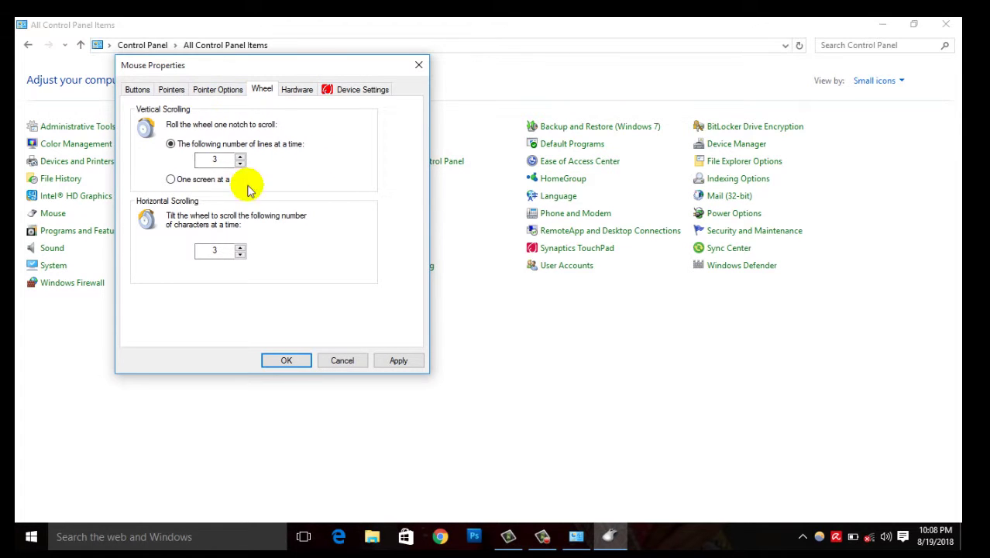
click(304, 89)
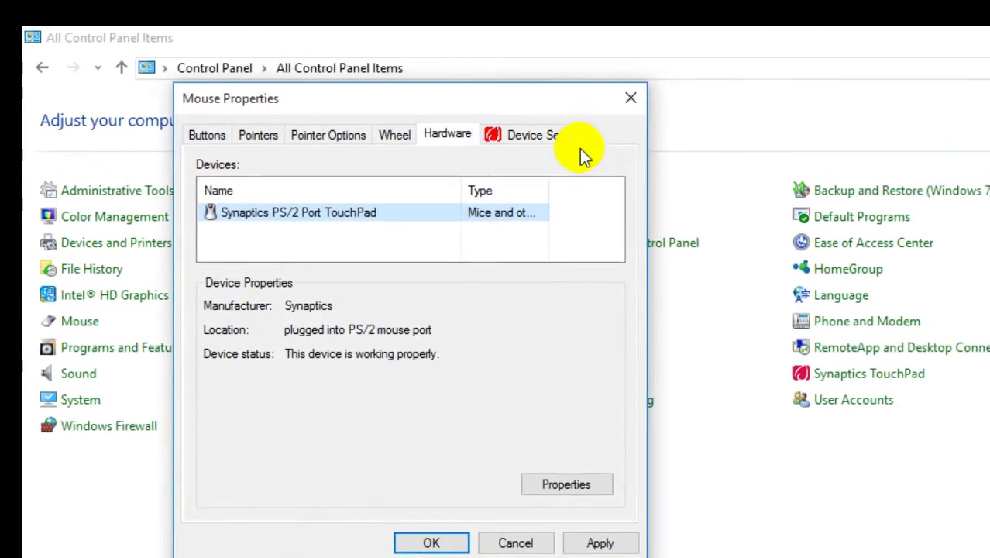
click(374, 89)
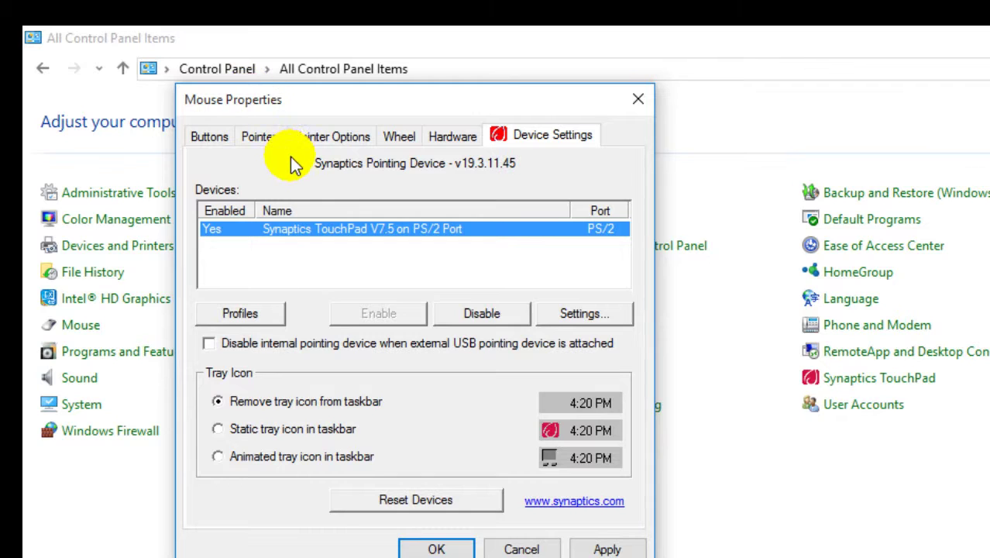
click(272, 139)
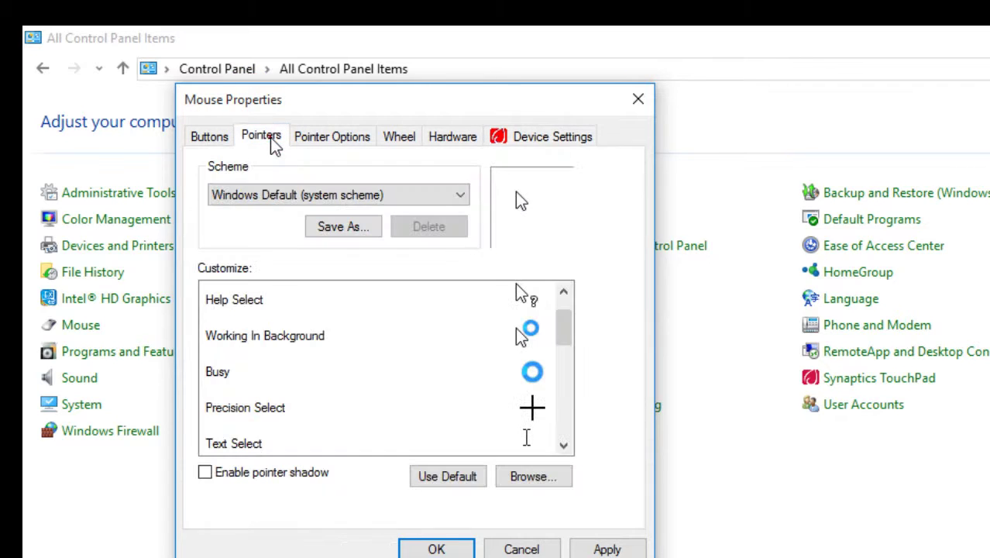
- Turn off the pointer trails in the pointer's visibility options
click(355, 141)
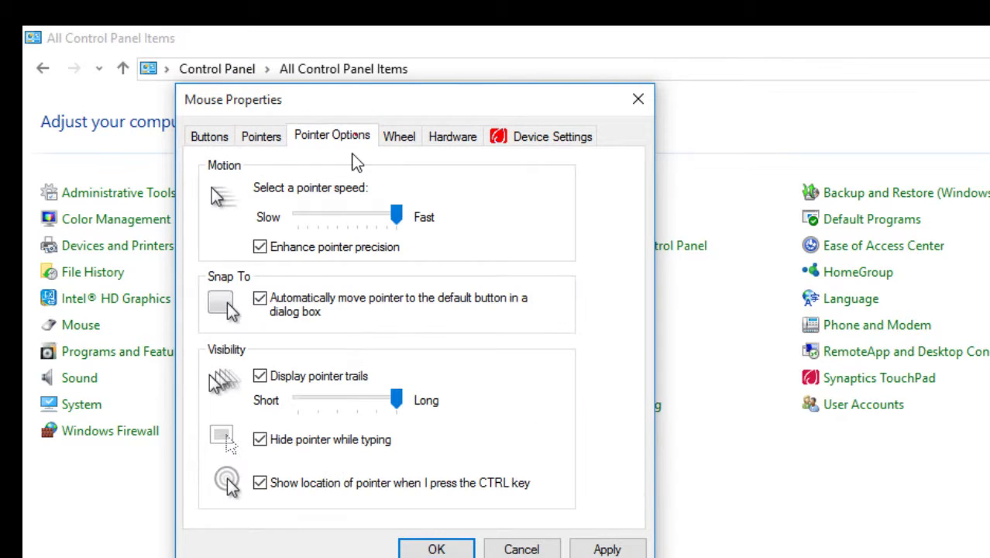
click(271, 398)
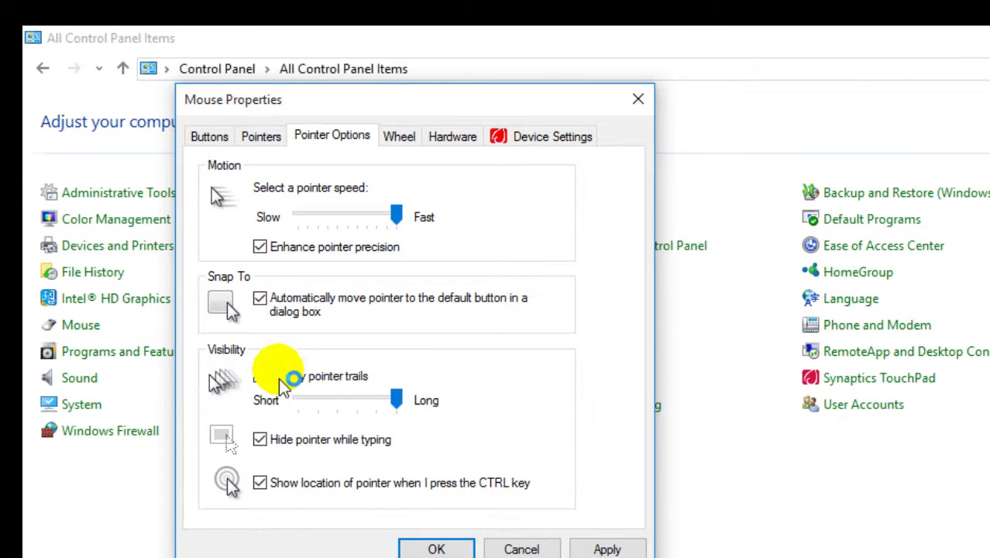
click(261, 376)
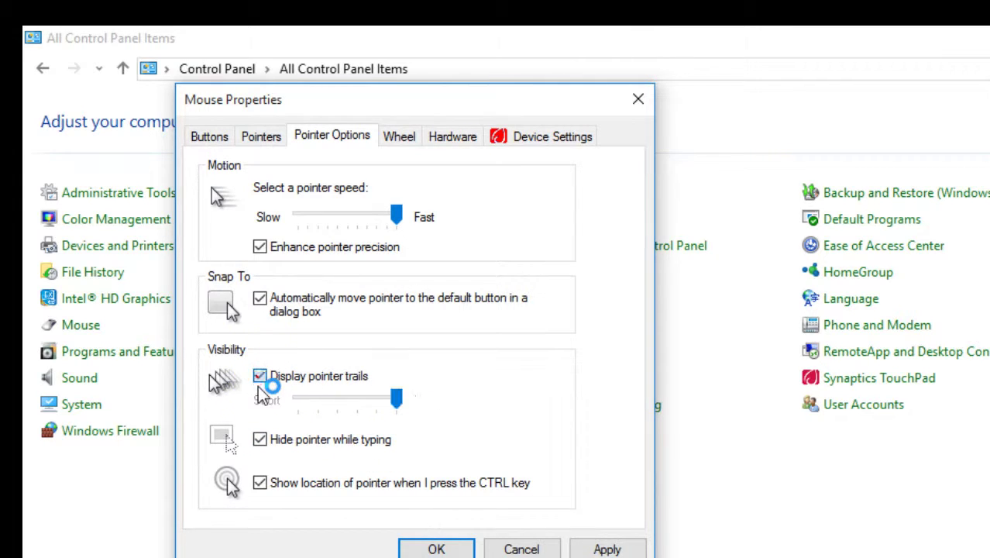
click(263, 384)
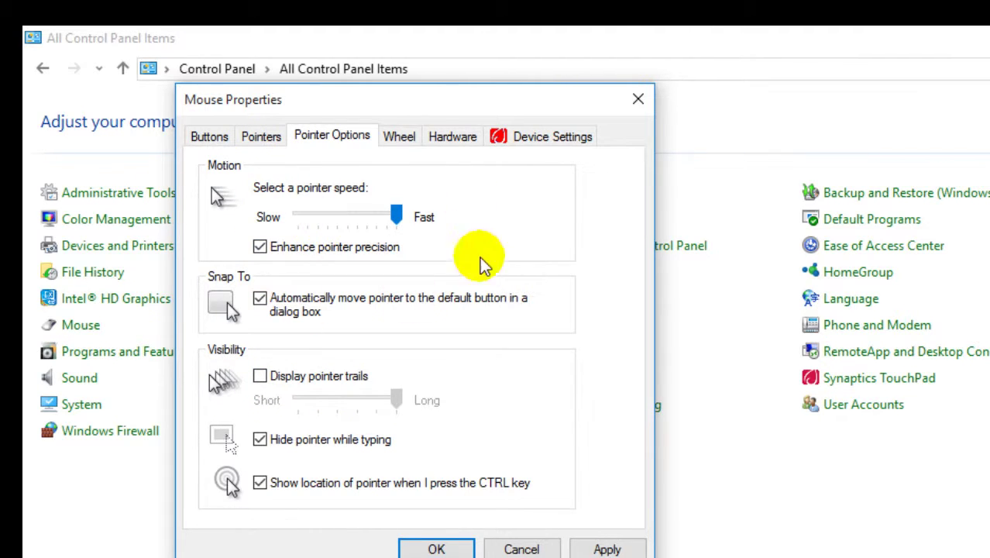
- Switch the Synaptics TouchPad's button configuration to left-handed and apply it
click(256, 136)
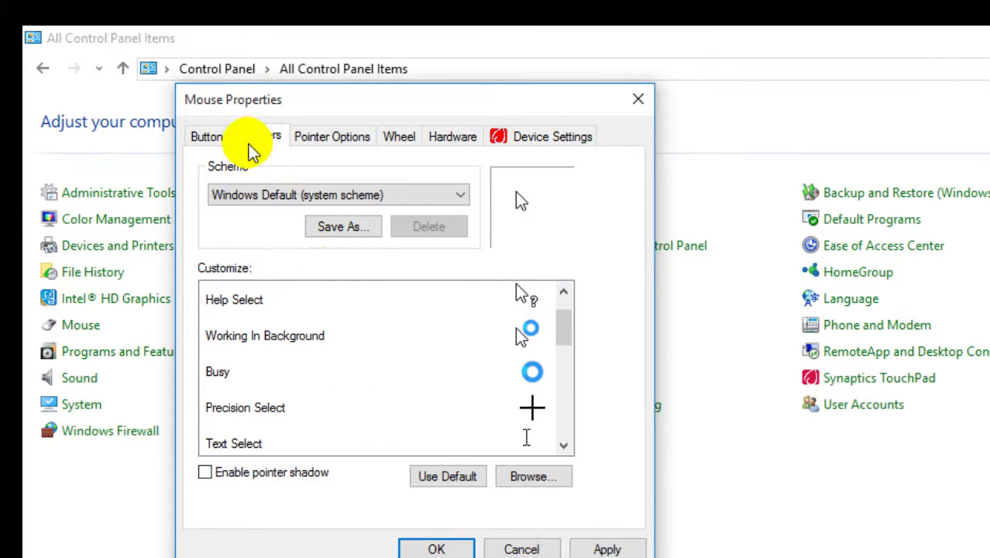
click(224, 140)
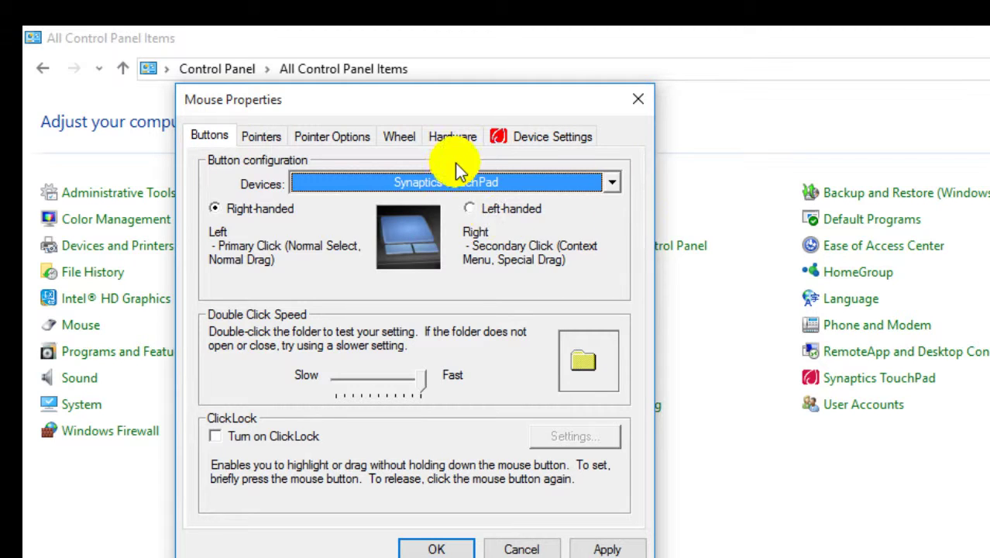
click(468, 207)
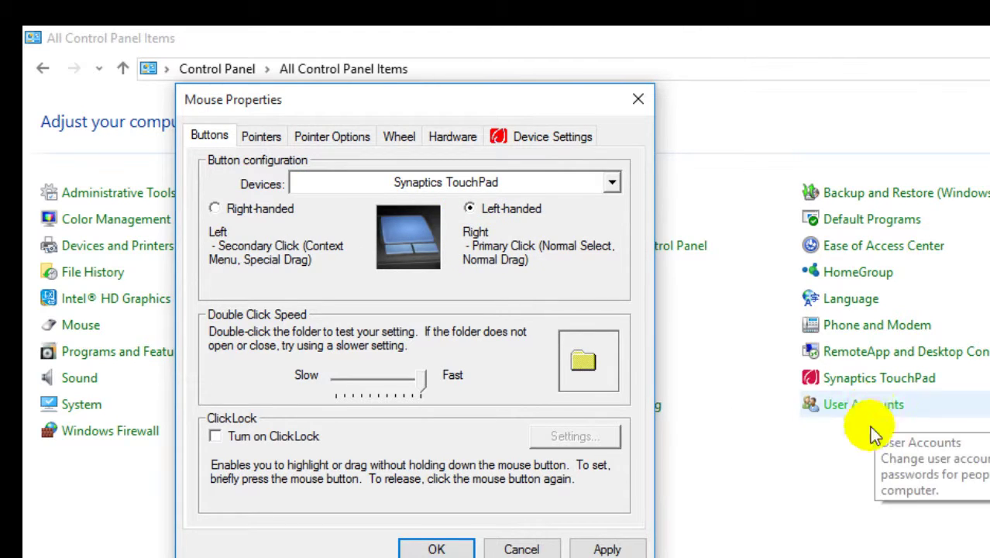
click(606, 549)
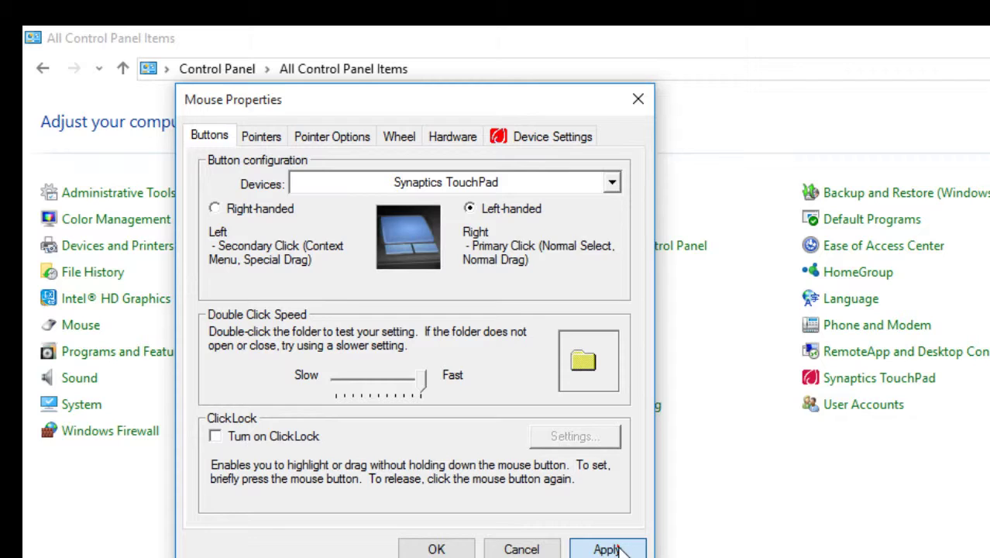
- Test the swapped buttons by opening User Accounts, returning to all Control Panel items and showing the User Accounts context menu
click(875, 403)
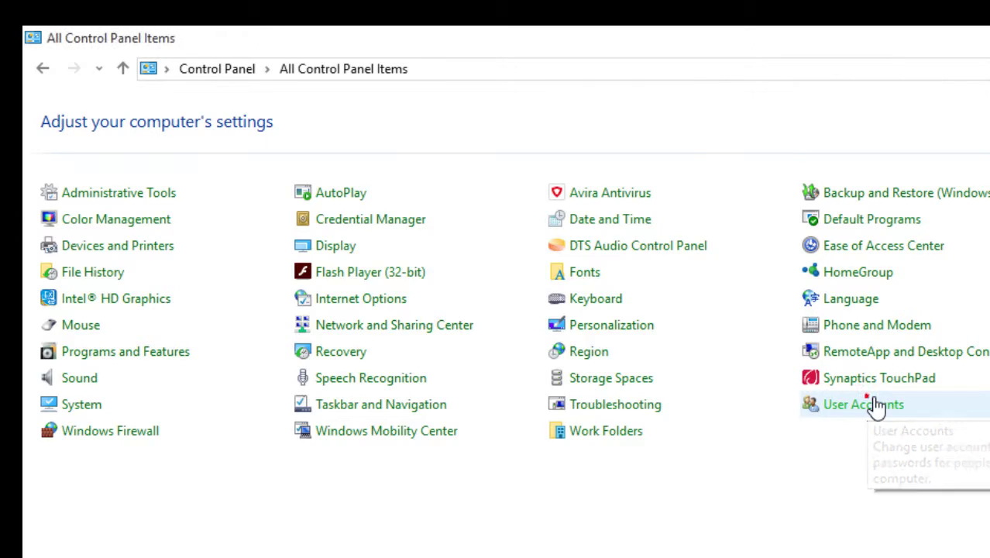
click(875, 403)
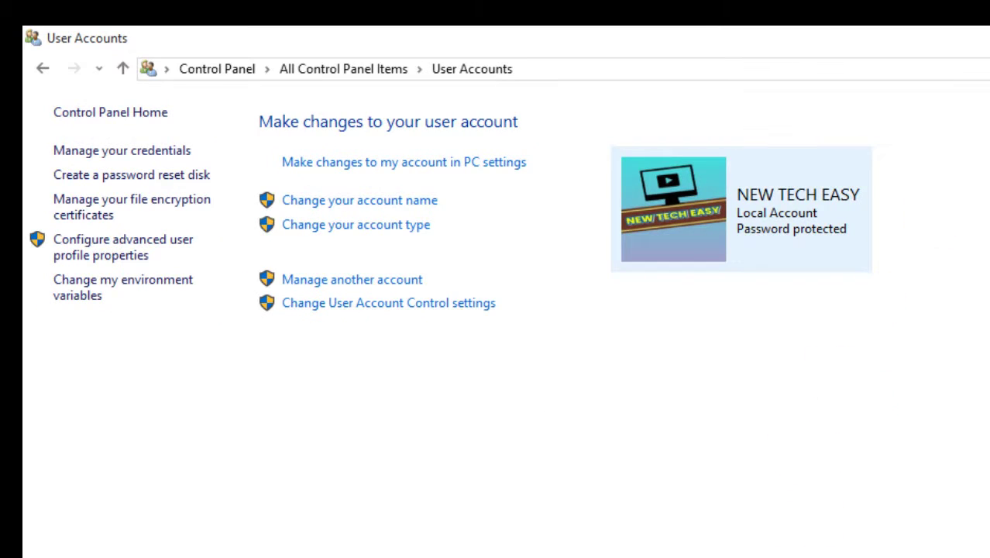
click(35, 70)
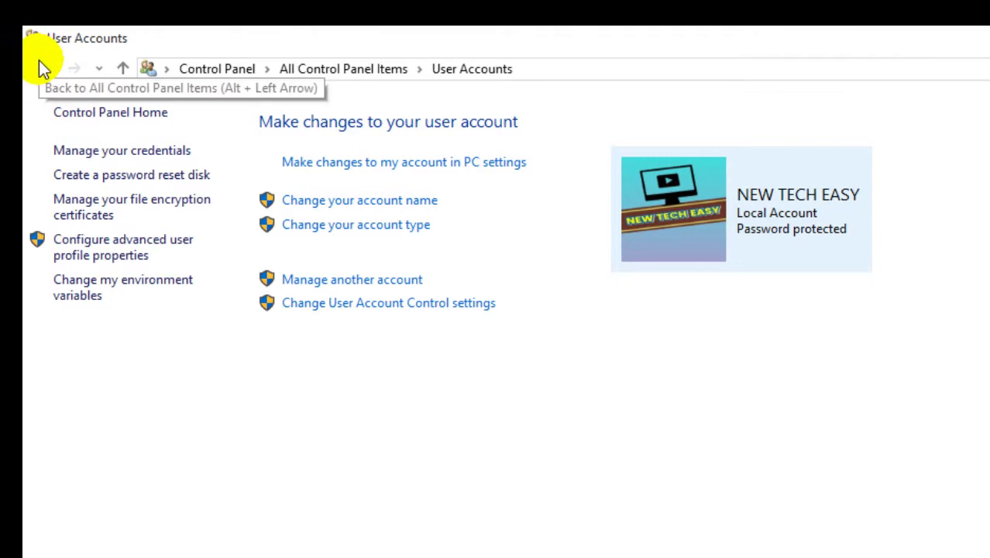
click(42, 66)
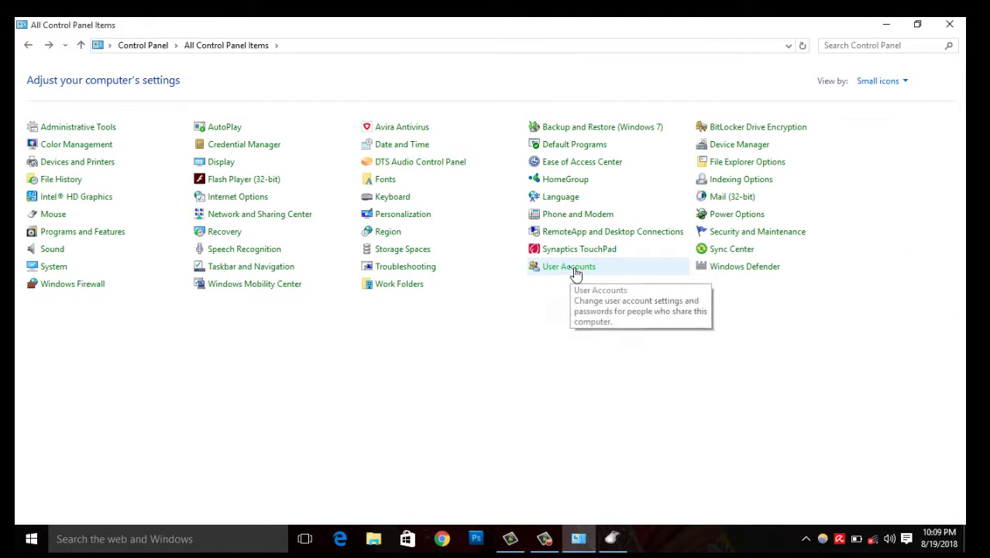
right_click(574, 269)
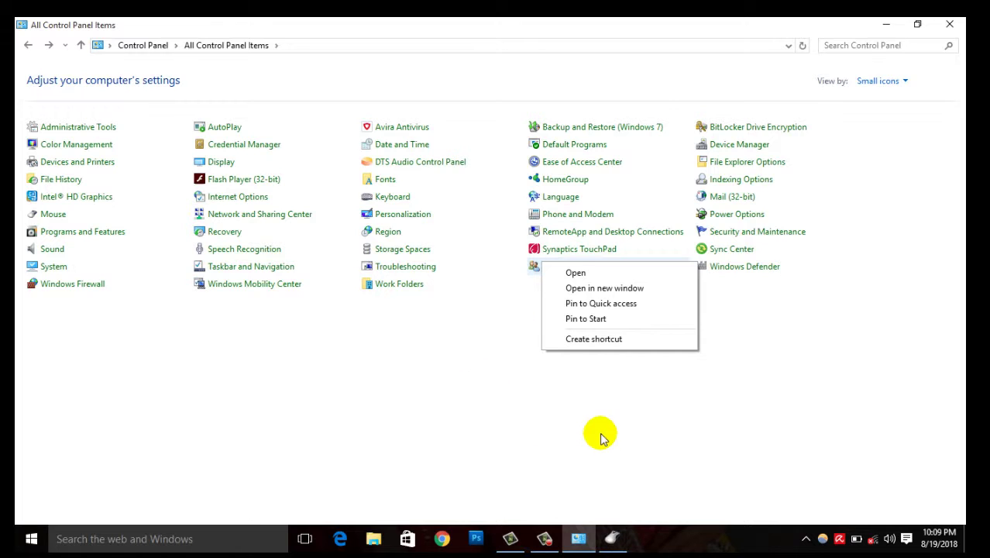
- Return to Mouse Properties, set the touchpad's button configuration to right-handed and confirm the dialog
click(611, 537)
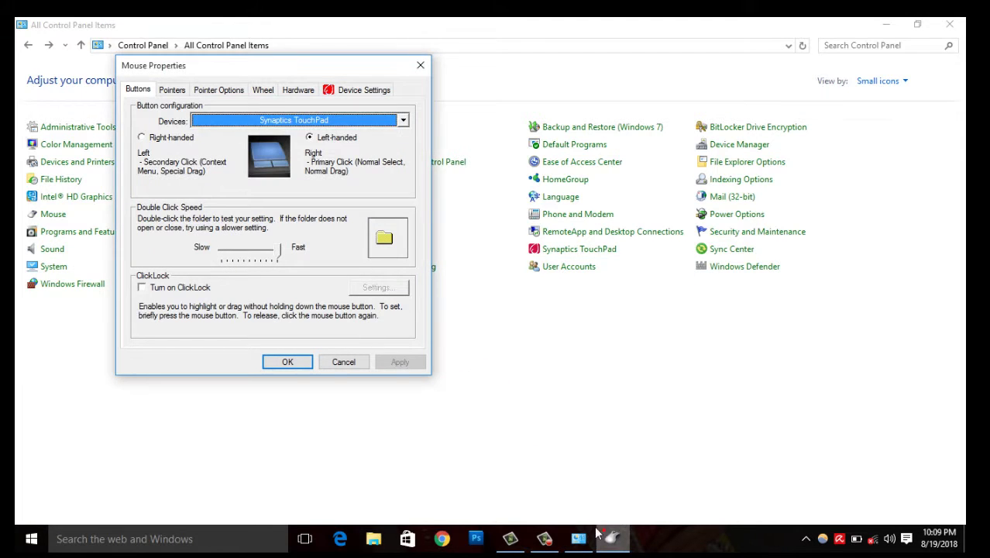
click(142, 138)
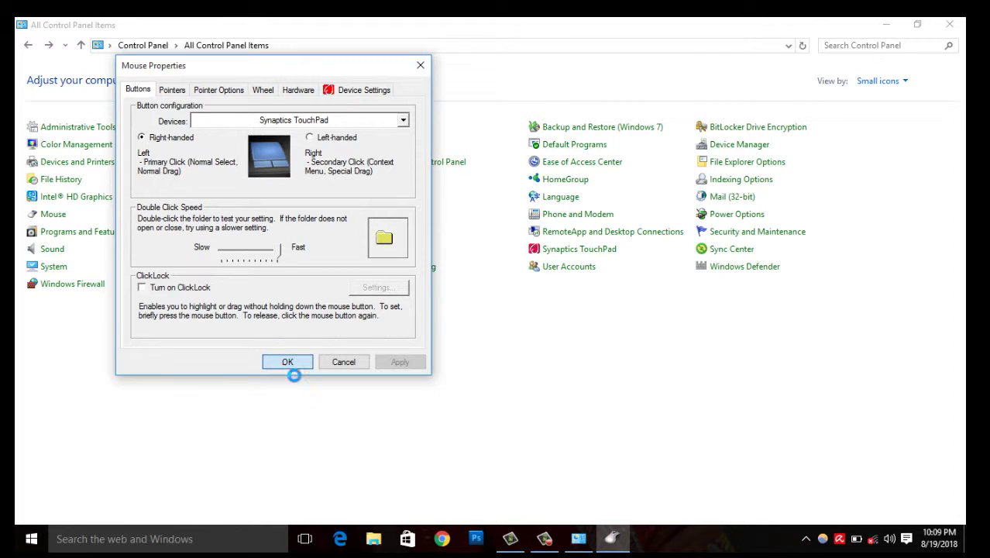
click(287, 363)
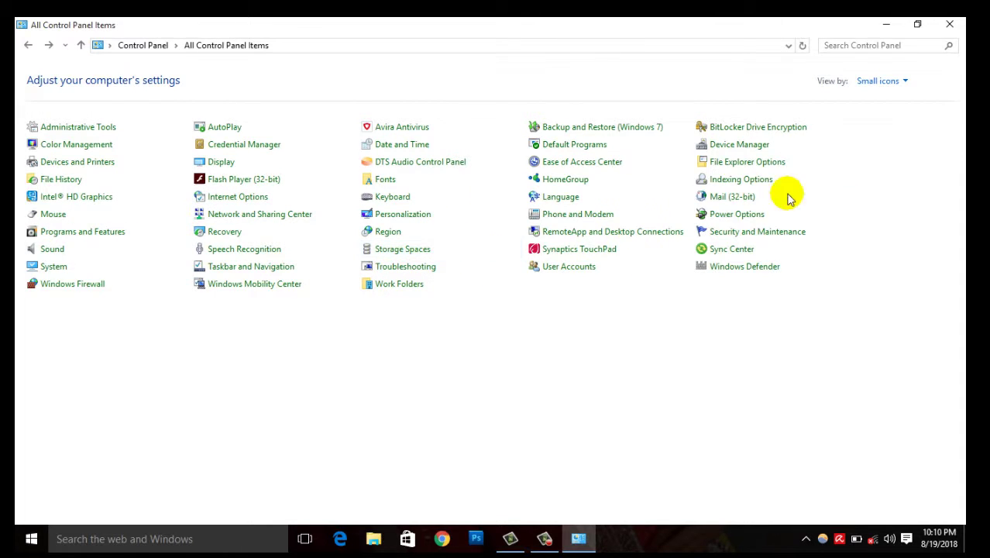
- Select "Single-click to open an item" in File Explorer Options and try opening and leaving BitLocker Drive Encryption
click(772, 169)
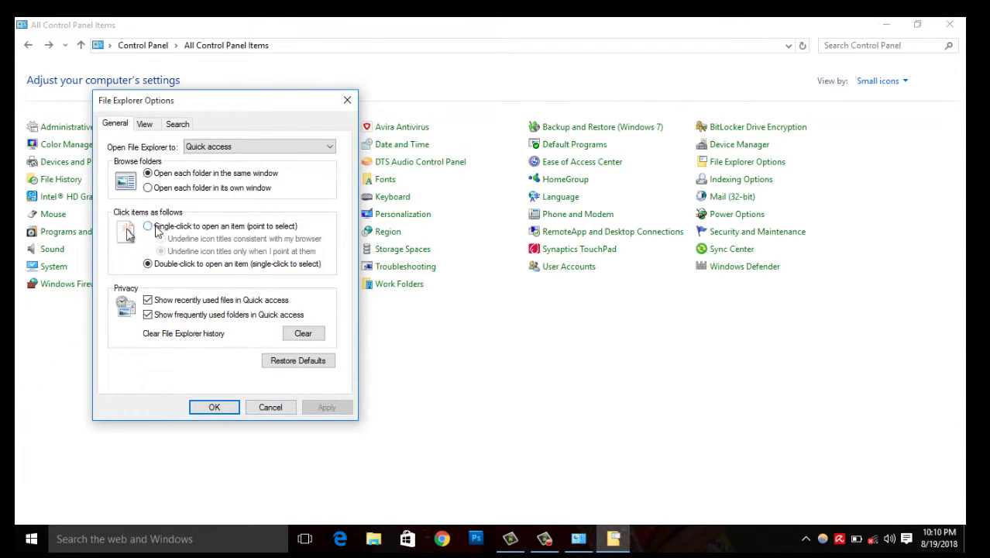
click(155, 227)
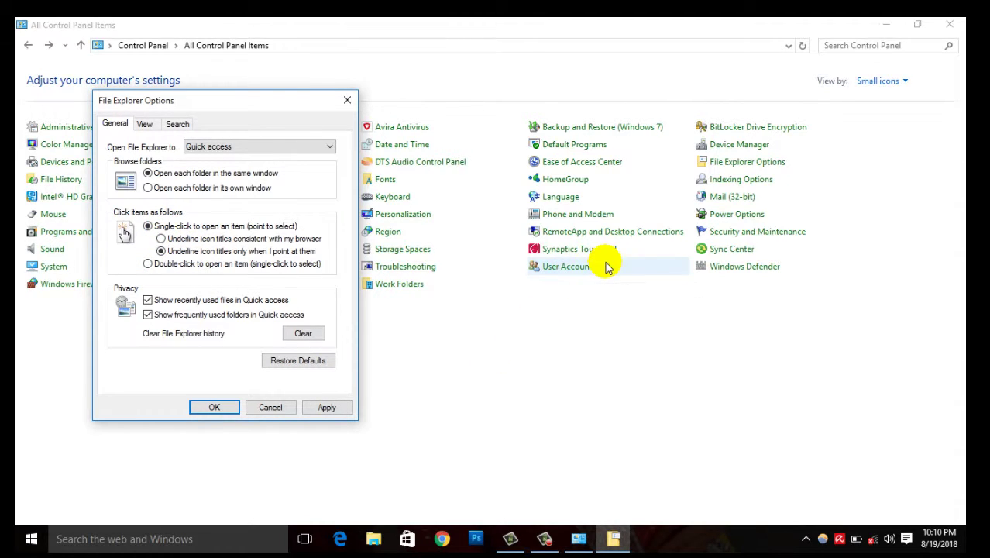
click(731, 130)
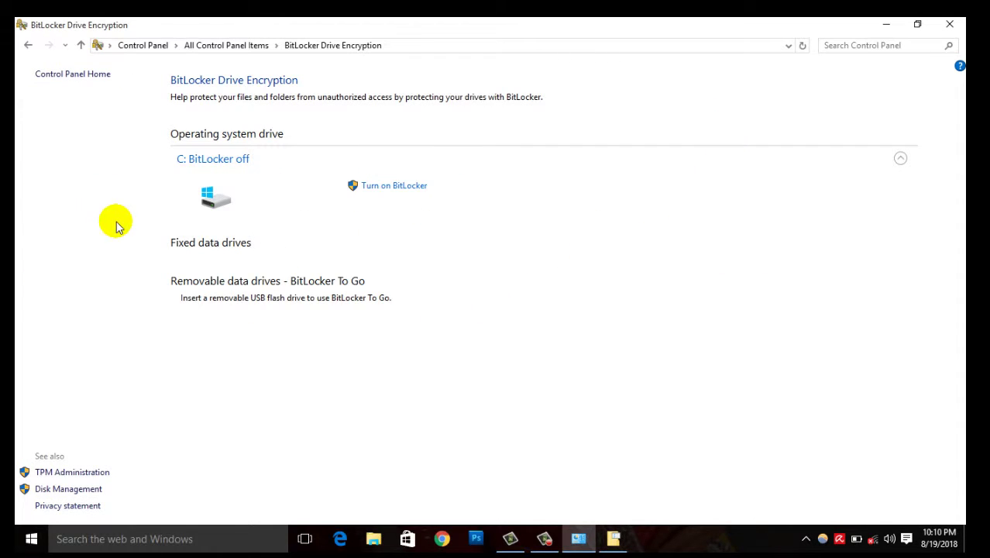
click(26, 47)
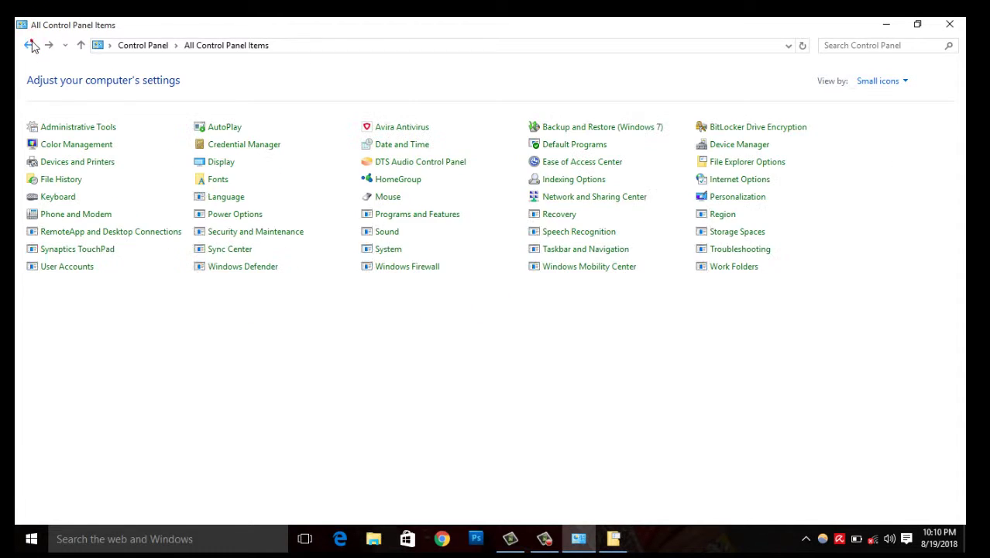
- Set File Explorer Options to "Double-click to open an item", confirm, and close the Control Panel
click(587, 542)
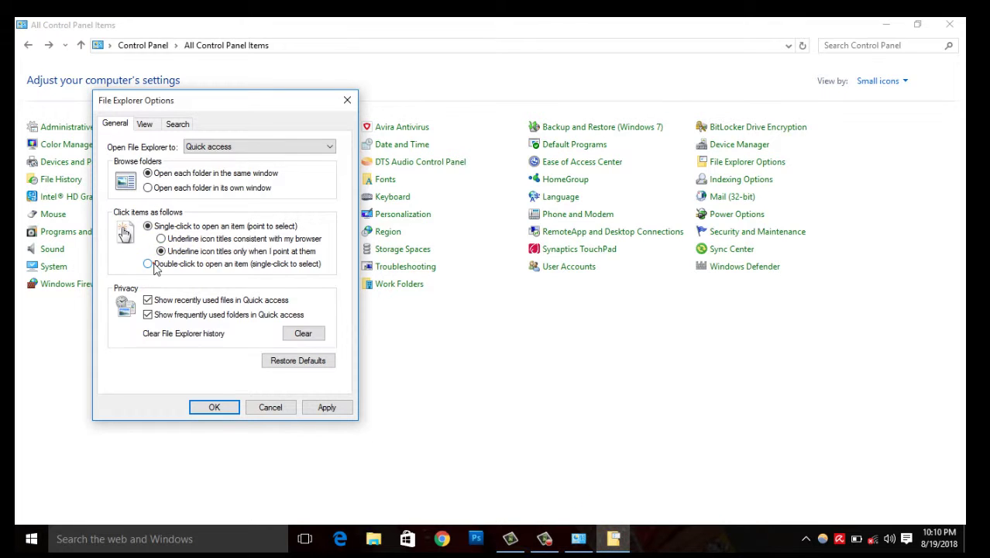
click(153, 265)
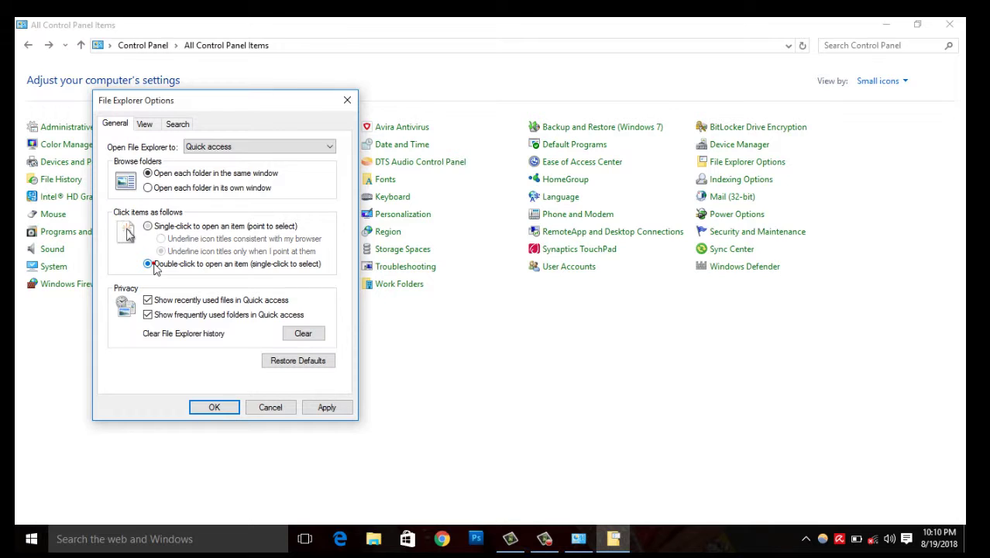
click(223, 408)
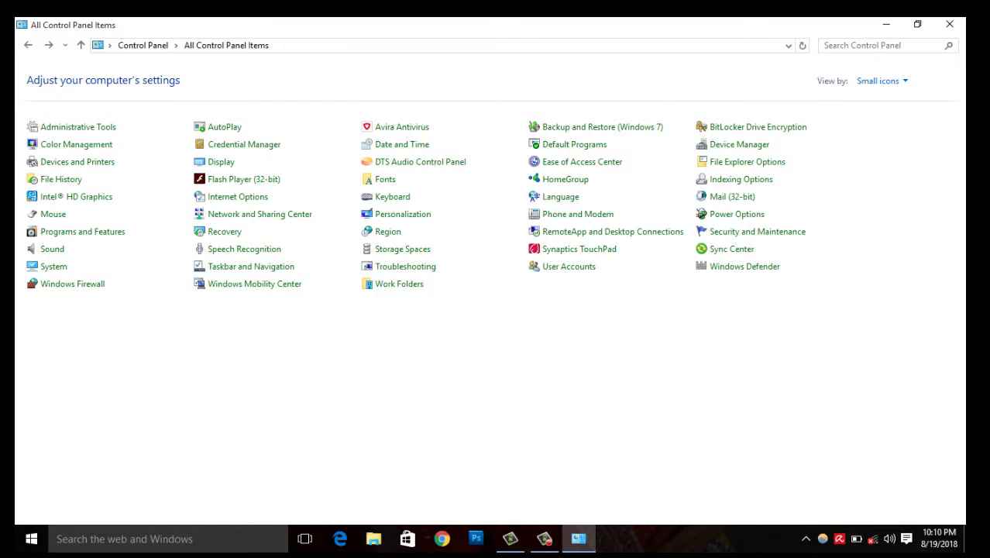
click(959, 29)
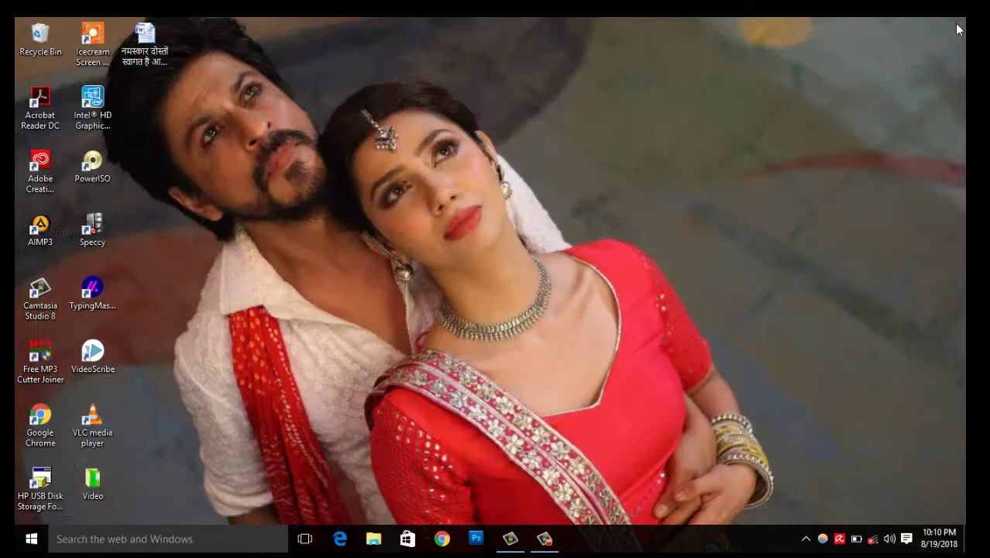
- Refresh the desktop several times in a row
right_click(288, 115)
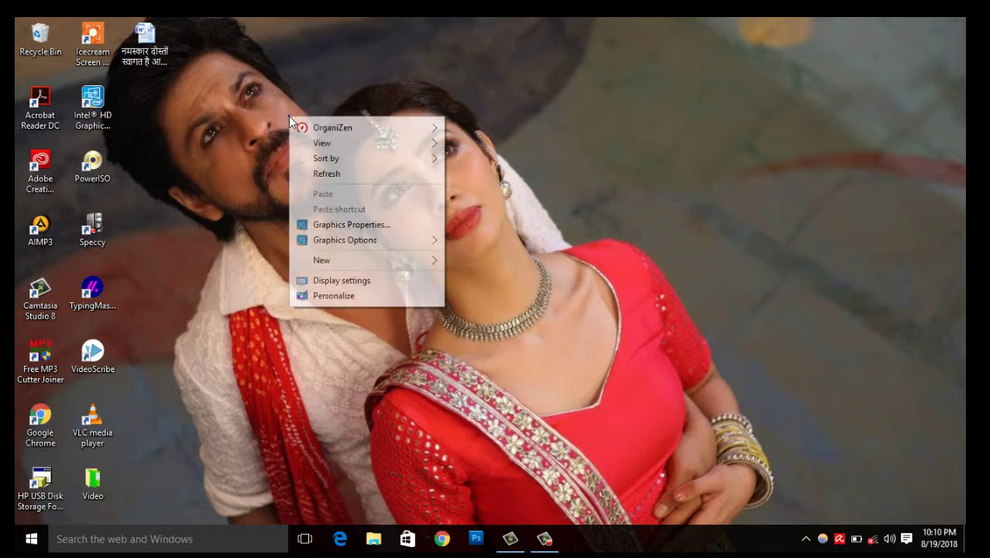
click(383, 175)
right_click(382, 175)
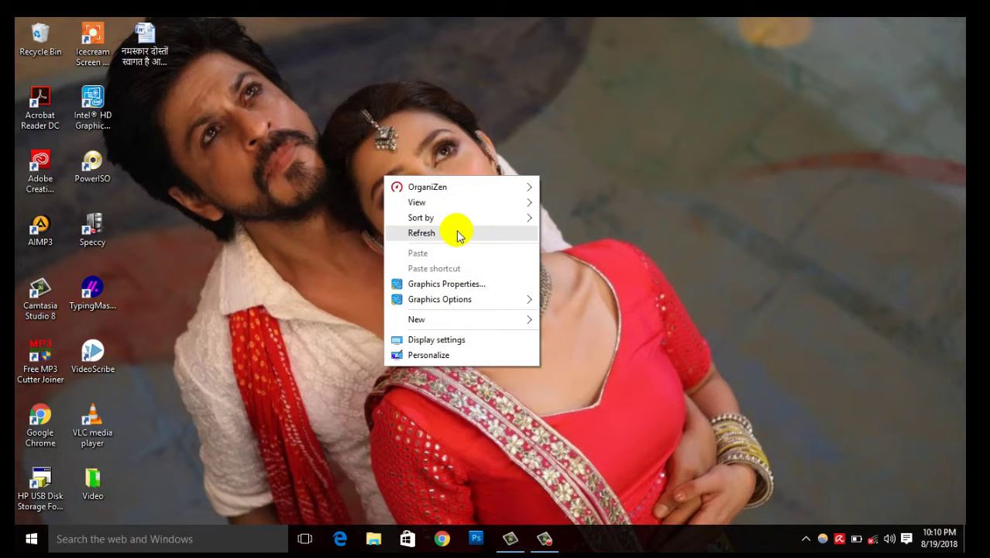
click(453, 232)
right_click(457, 230)
click(517, 294)
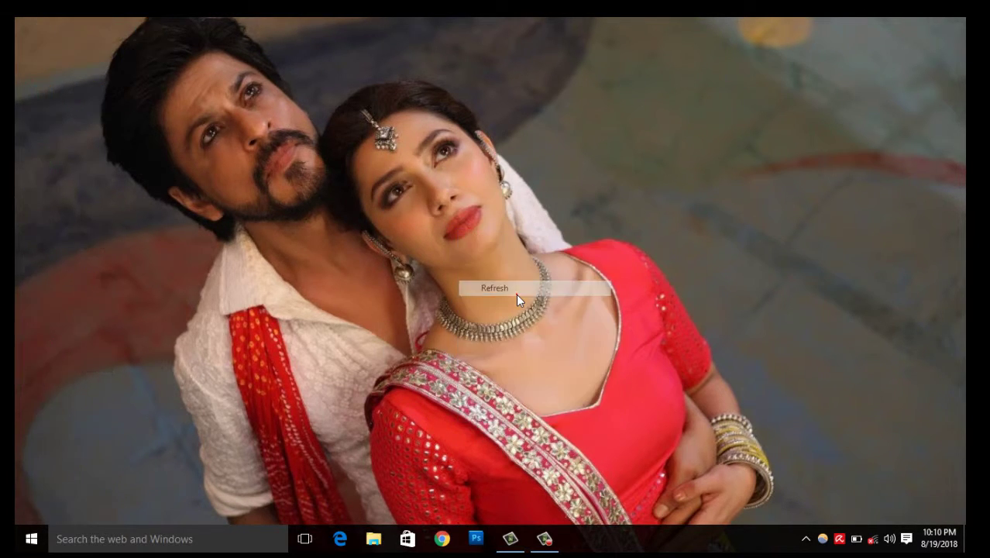
click(517, 295)
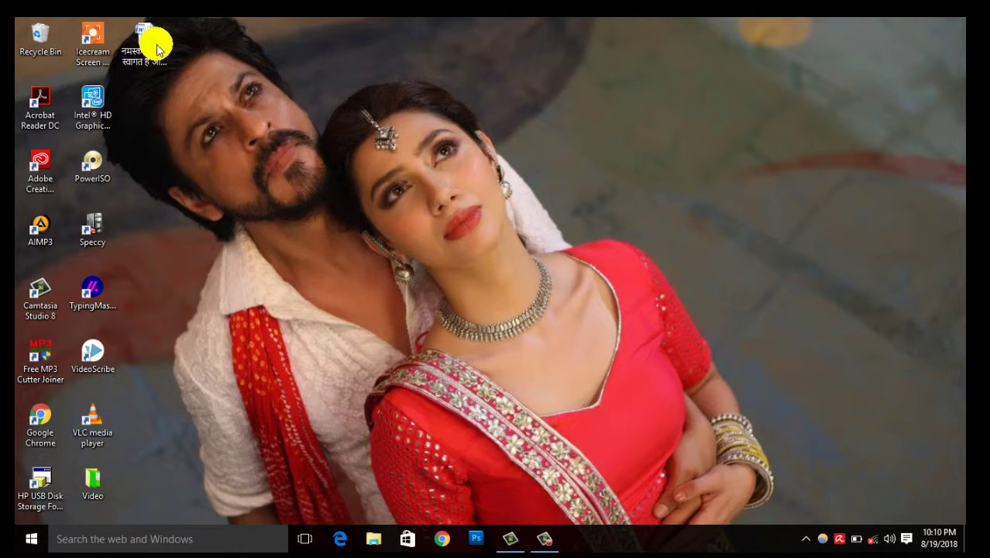
drag(373, 53, 628, 328)
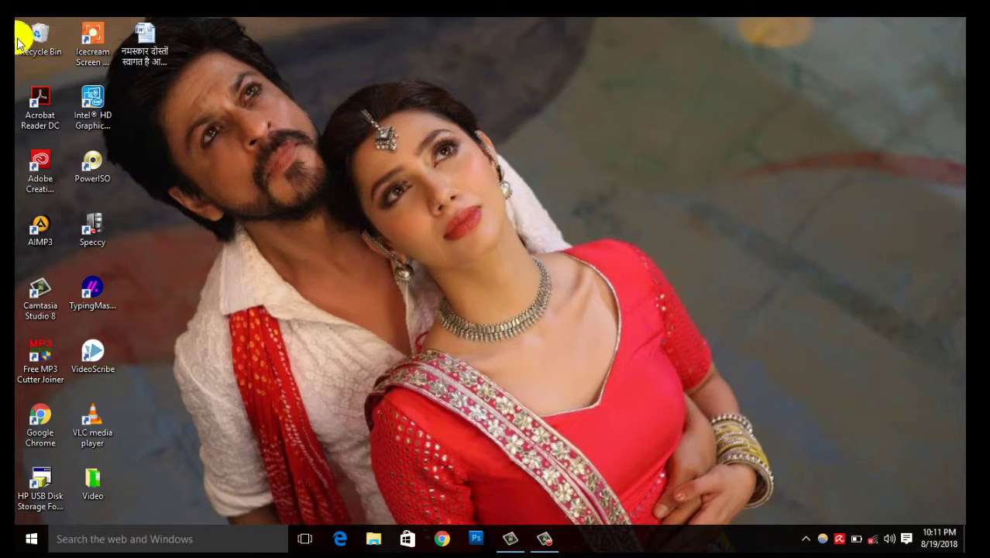
drag(178, 53, 193, 198)
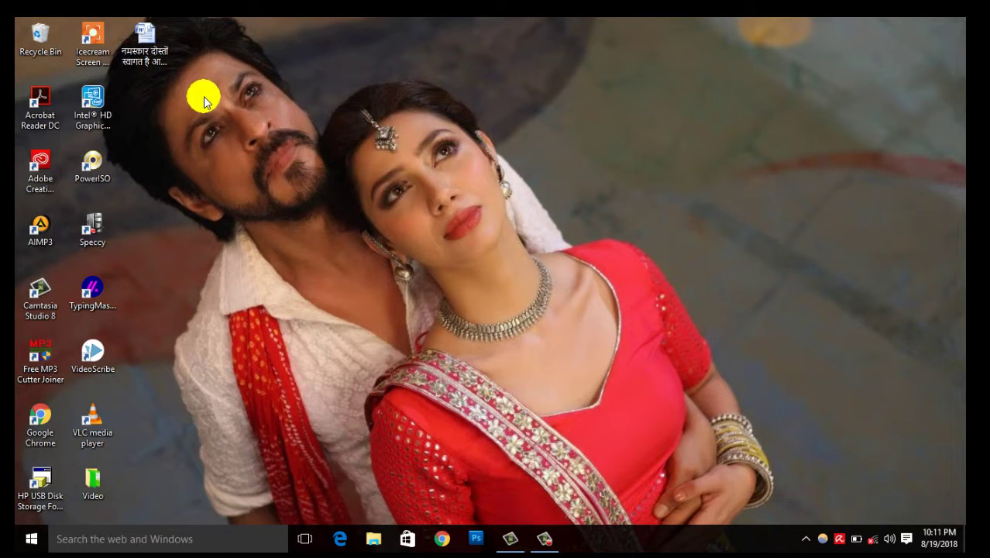
drag(137, 79, 578, 354)
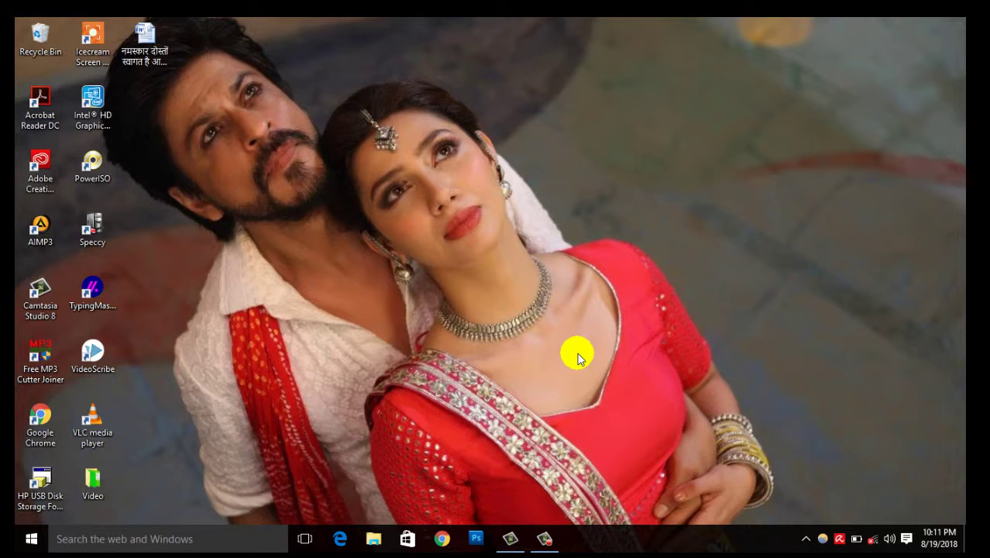